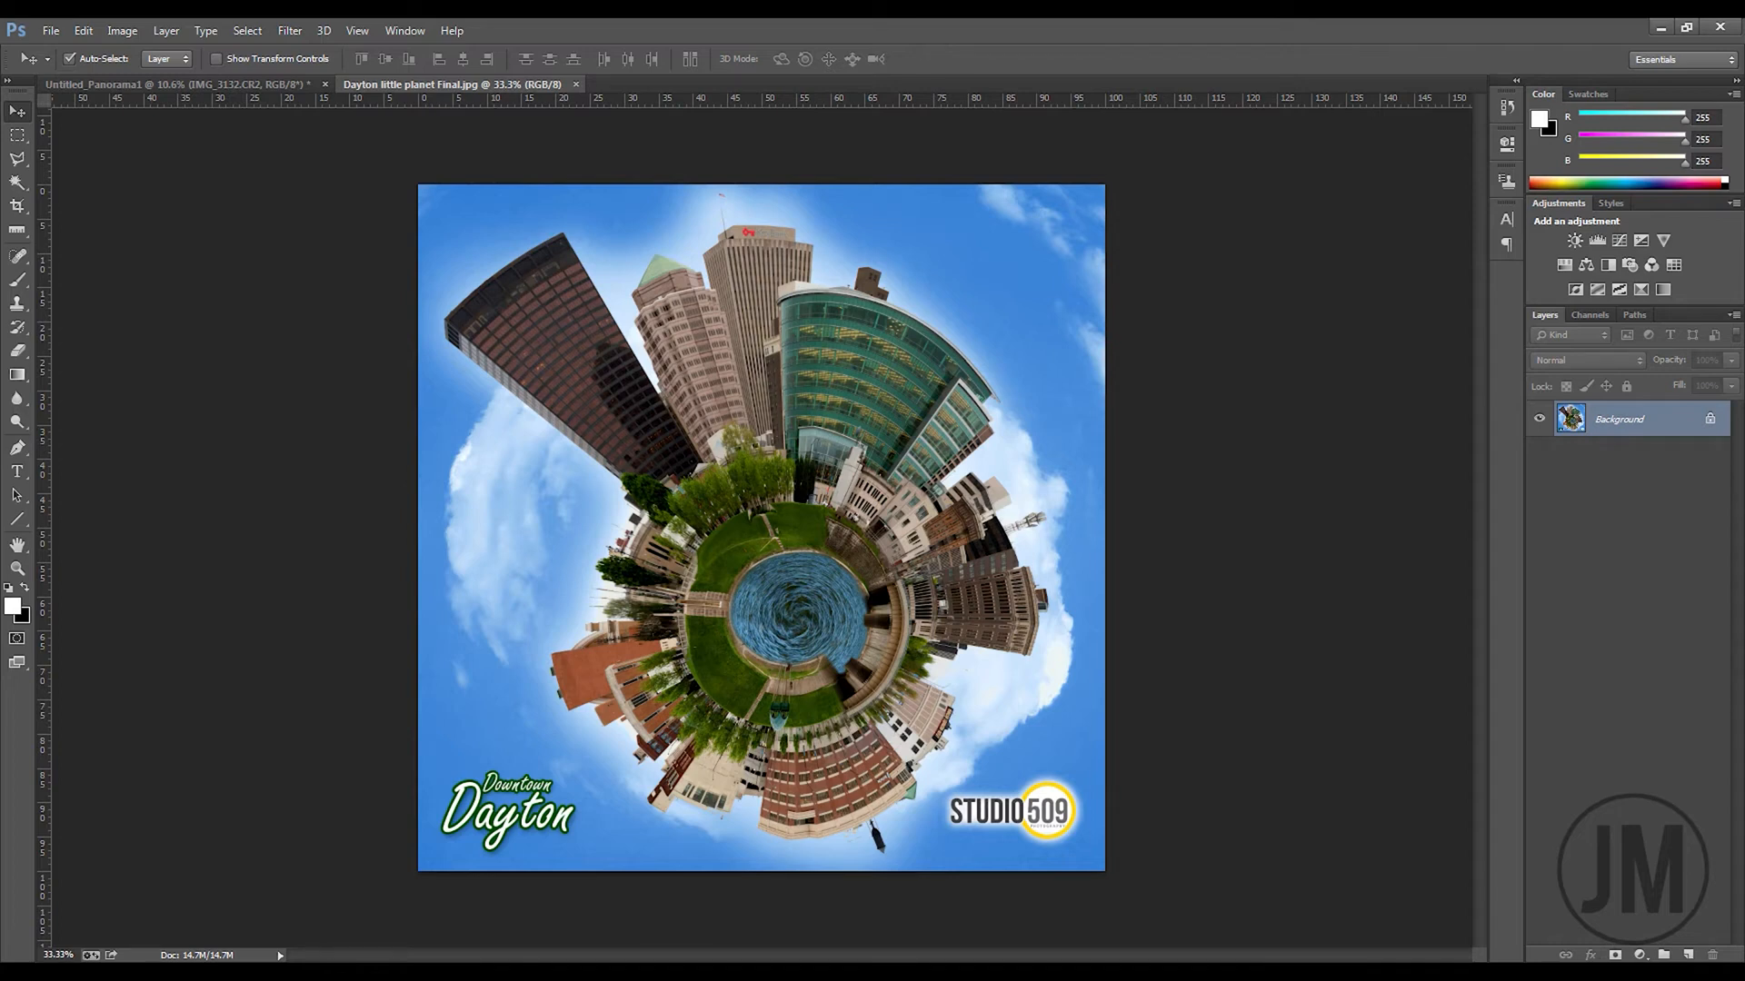
Compare the flat Dayton riverfront panorama with the finished little planet image, ending on the panorama document
left_click(292, 91)
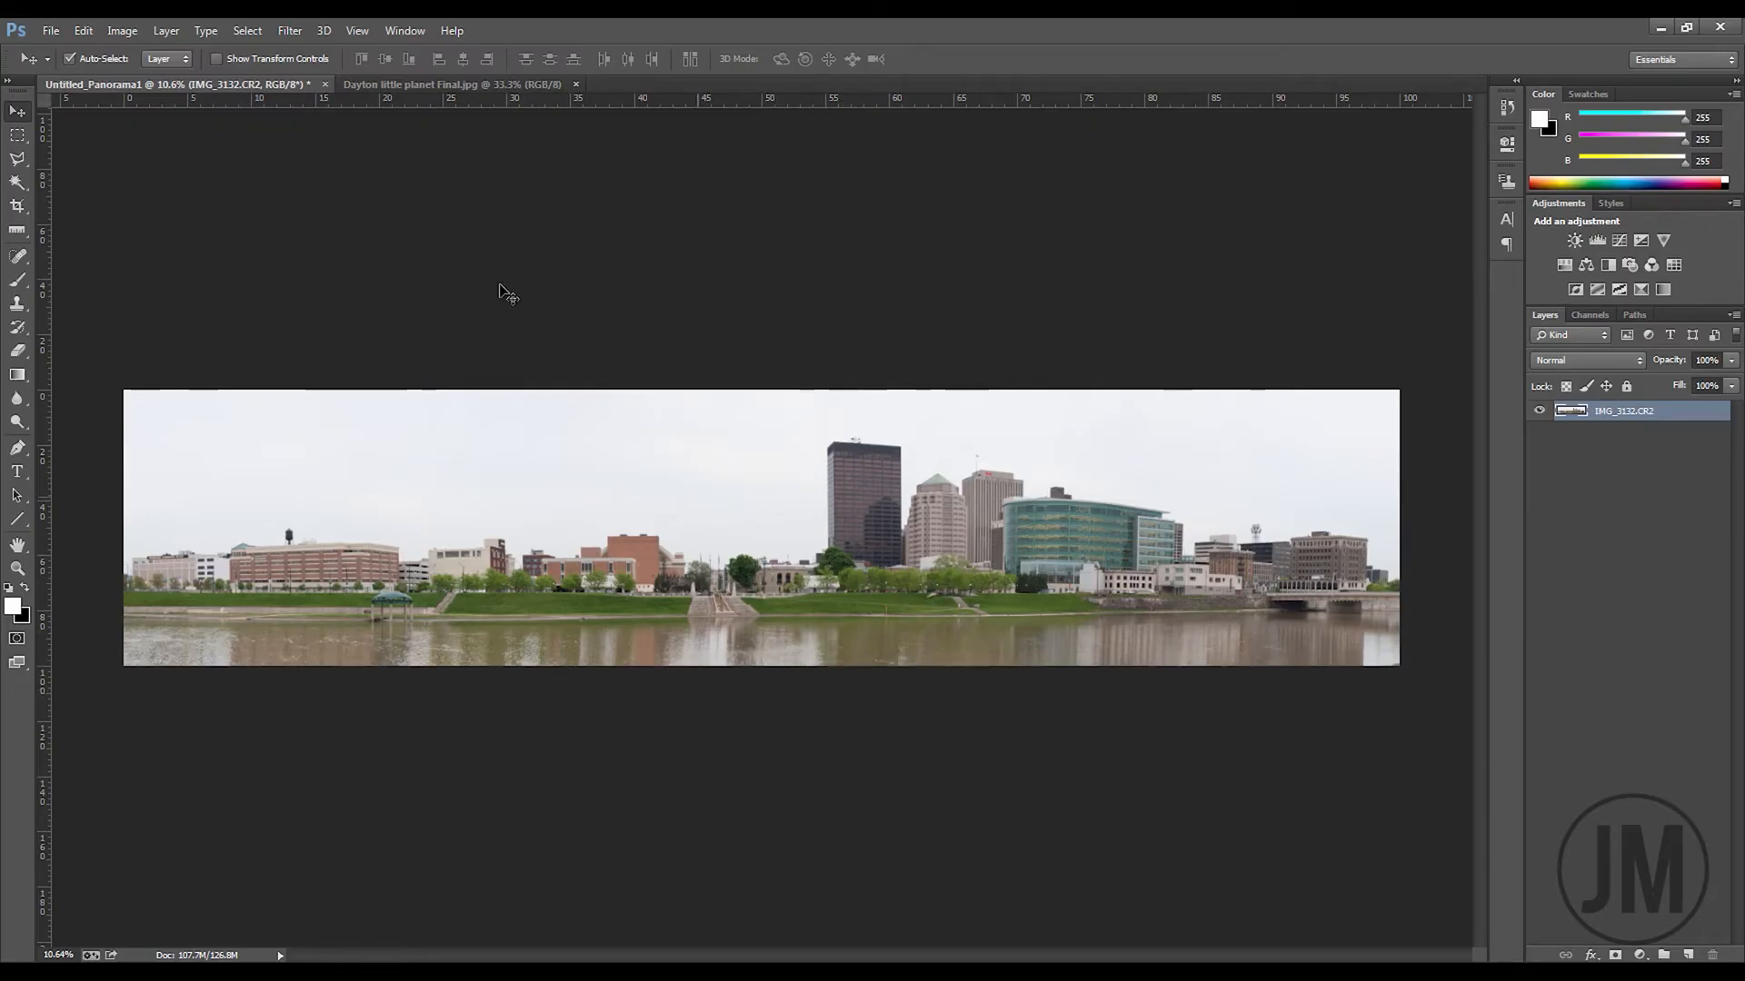
left_click(478, 84)
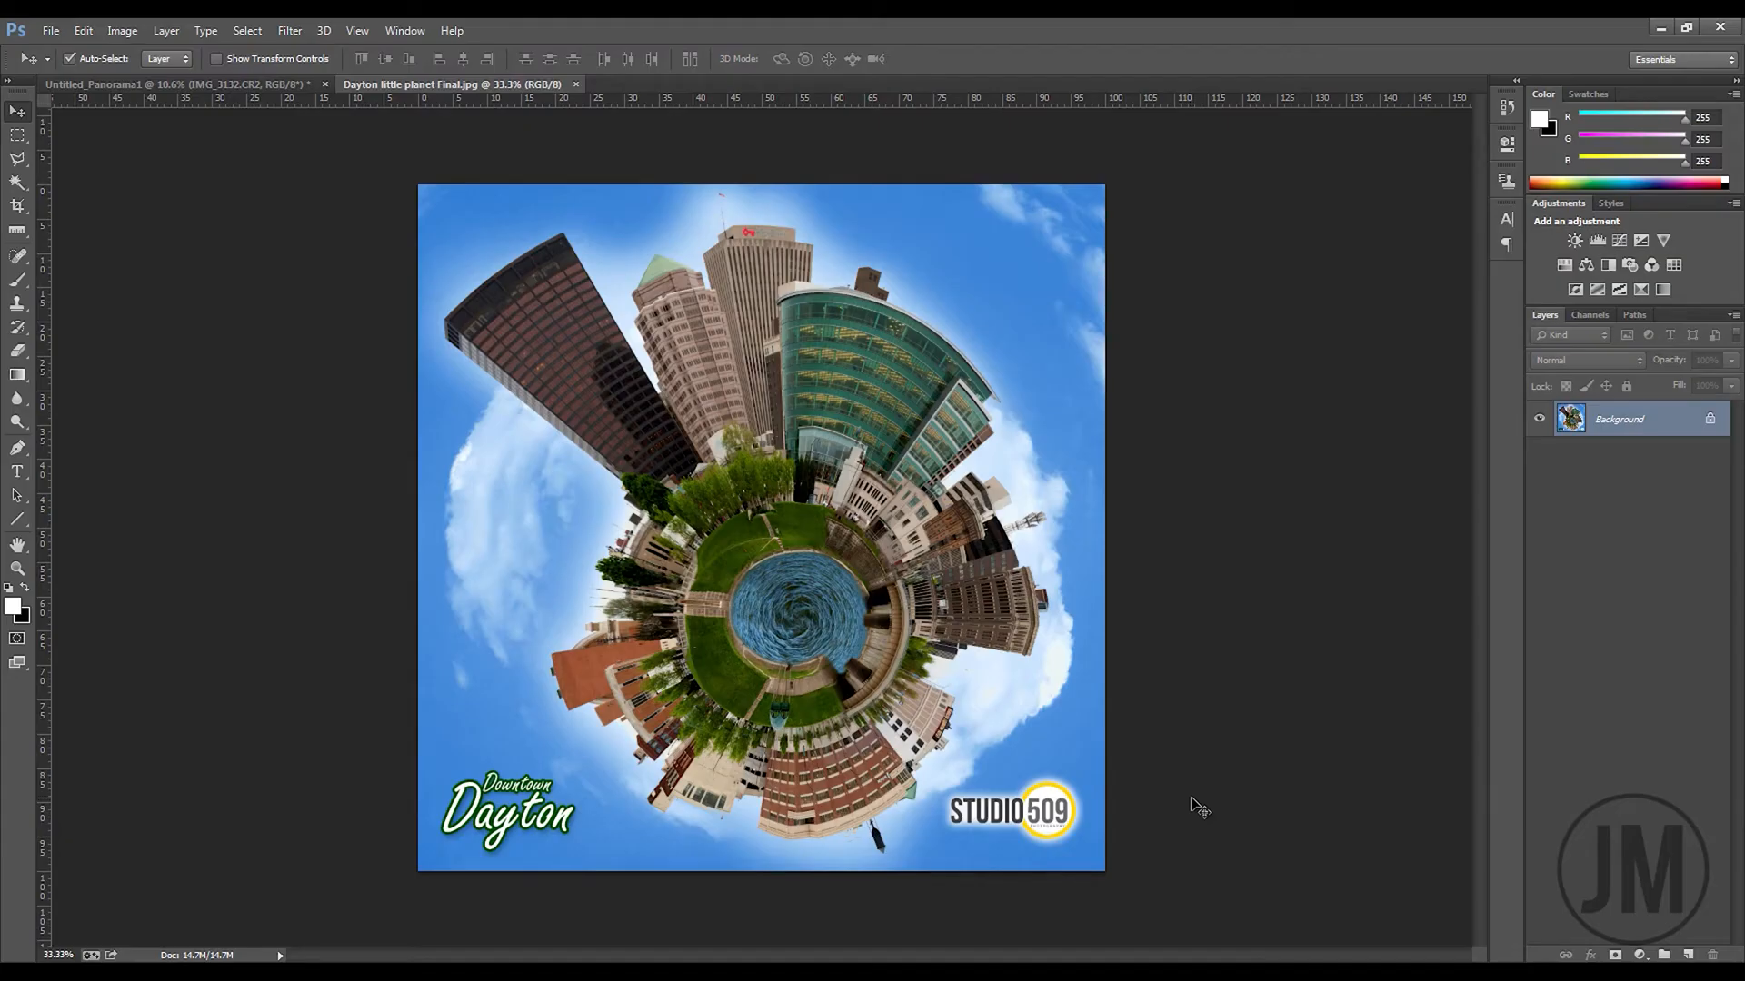
left_click(75, 82)
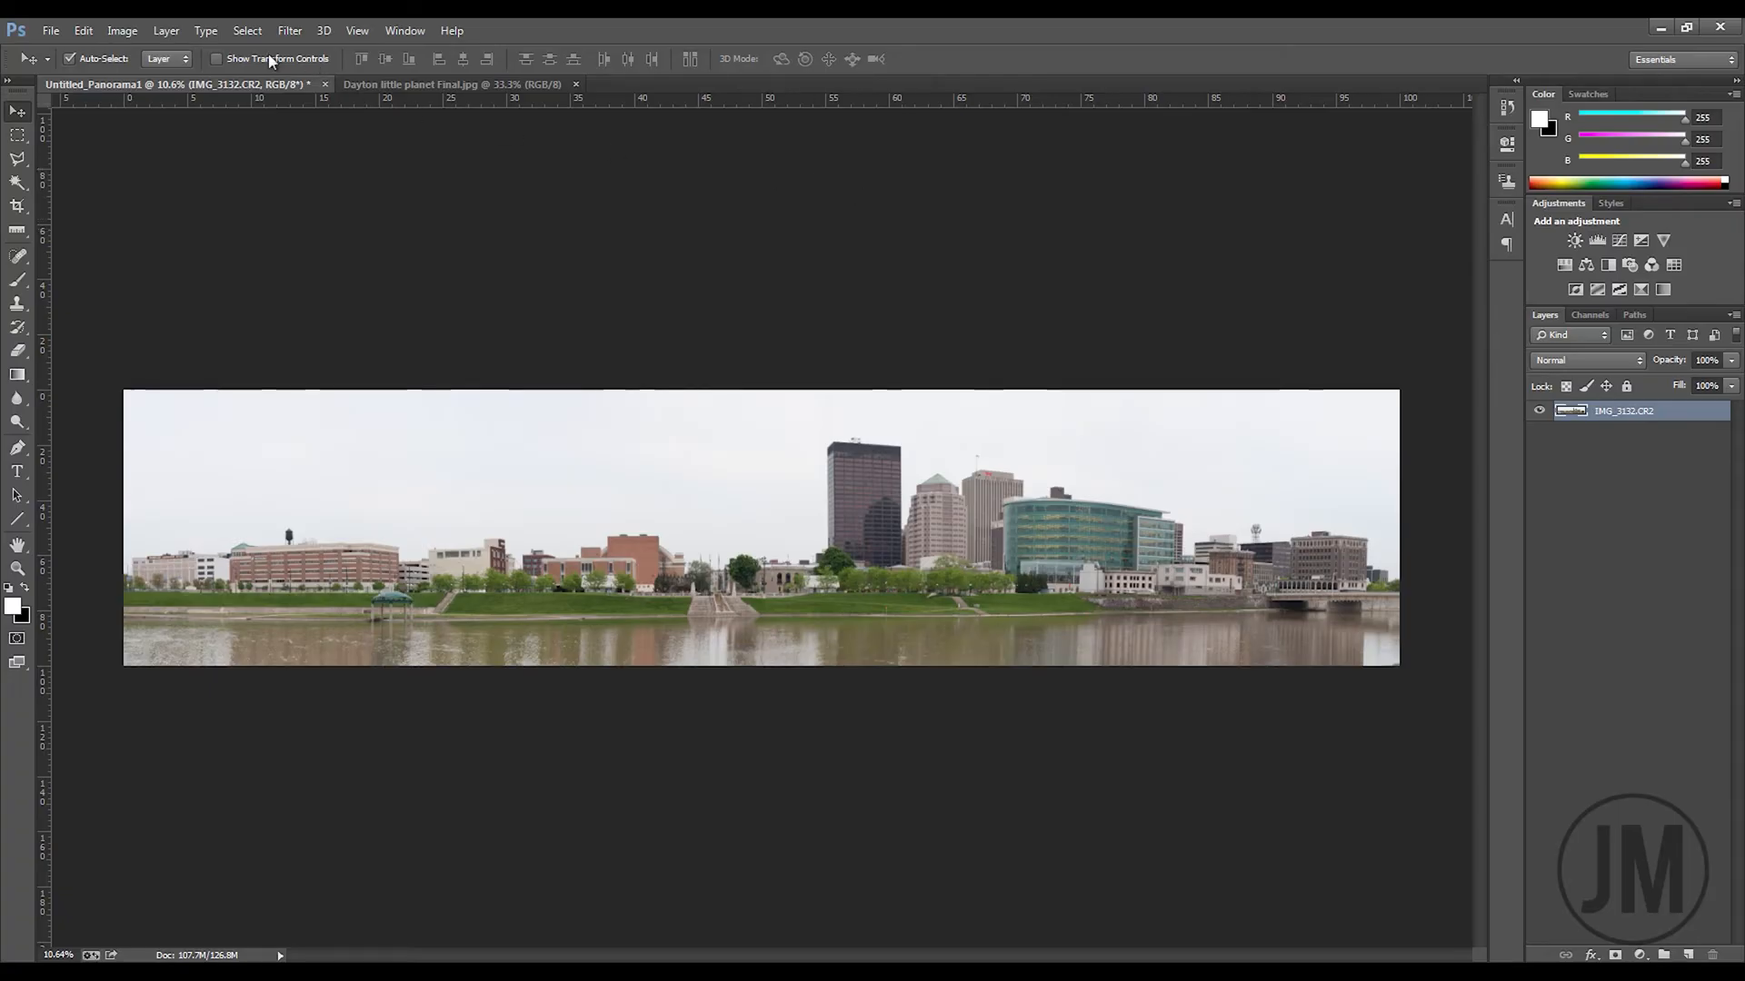
Resize the panorama to a square by setting the units to pixels and matching the height to the 13198-pixel width
left_click(125, 31)
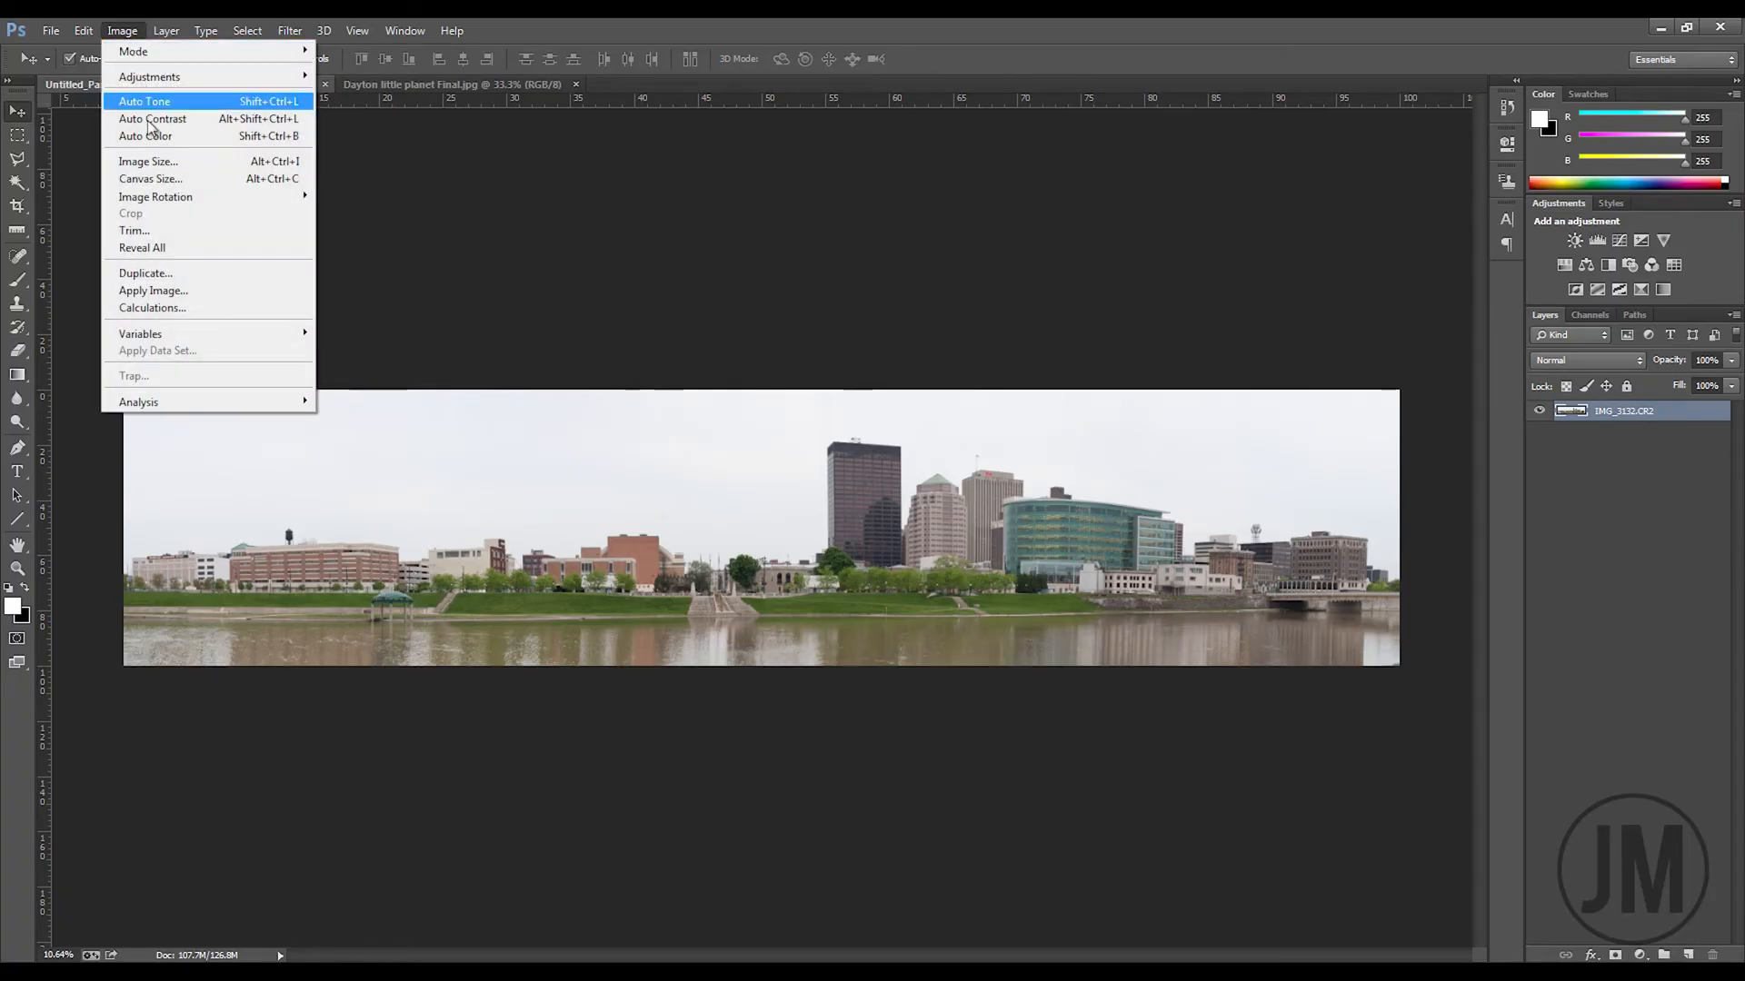
left_click(168, 162)
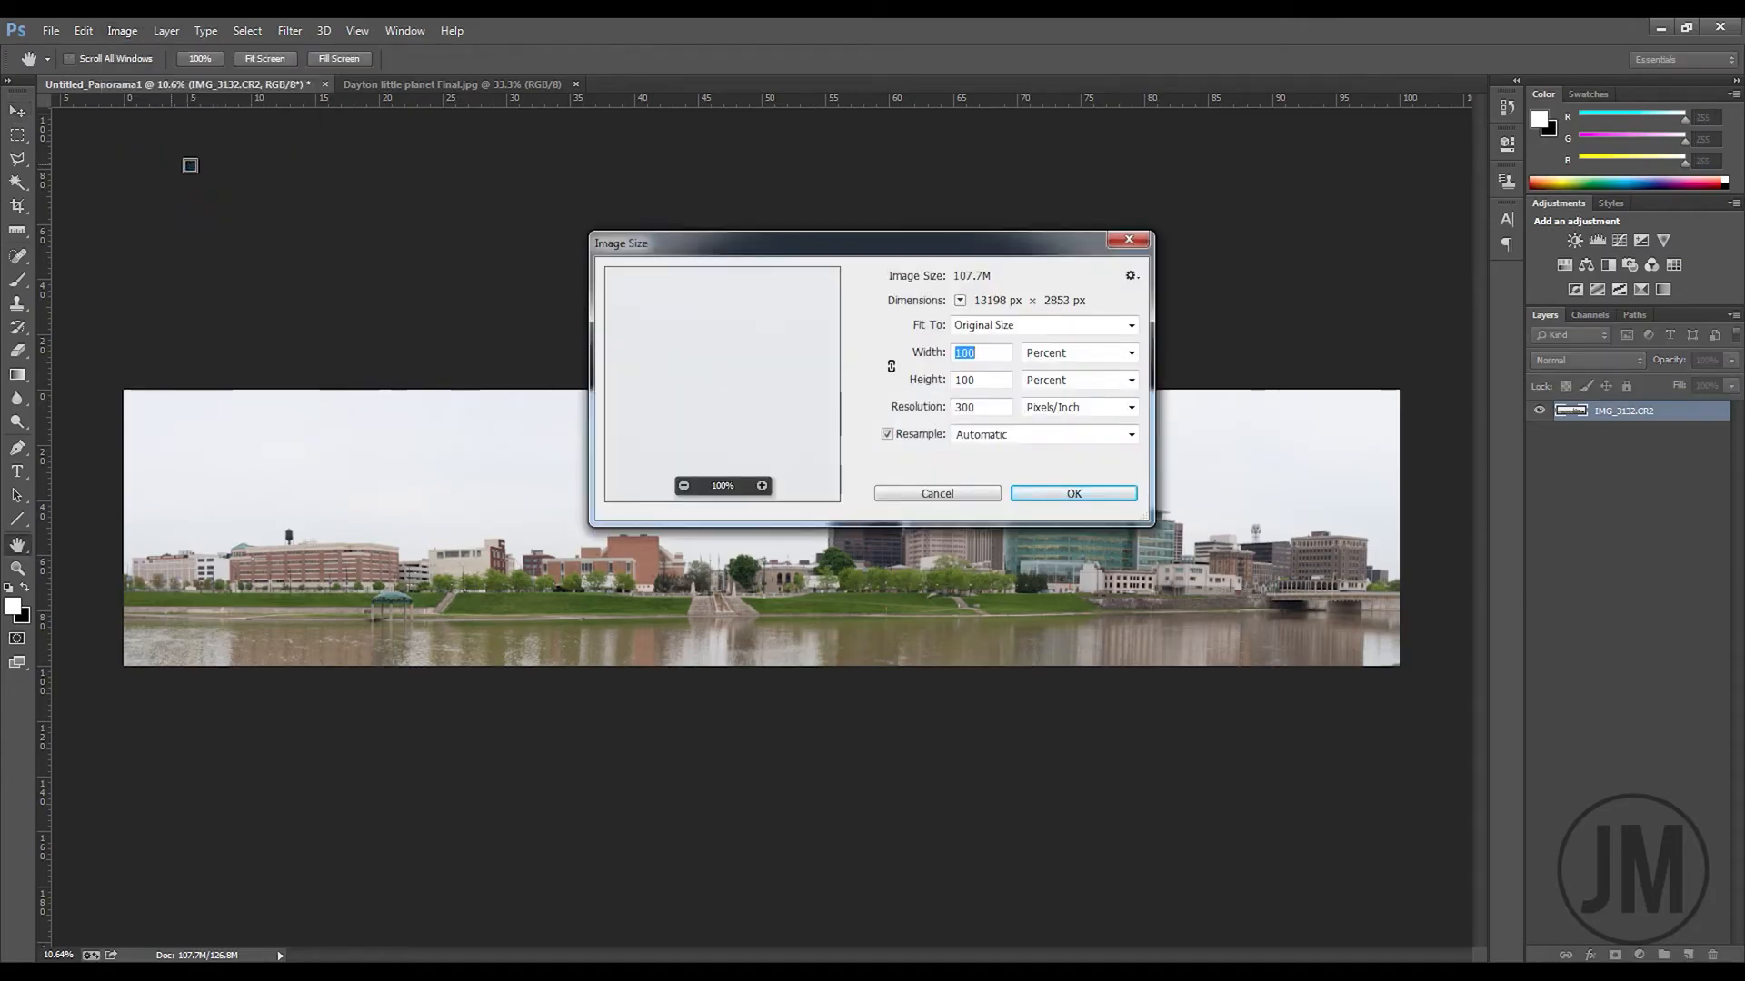
left_click(1081, 352)
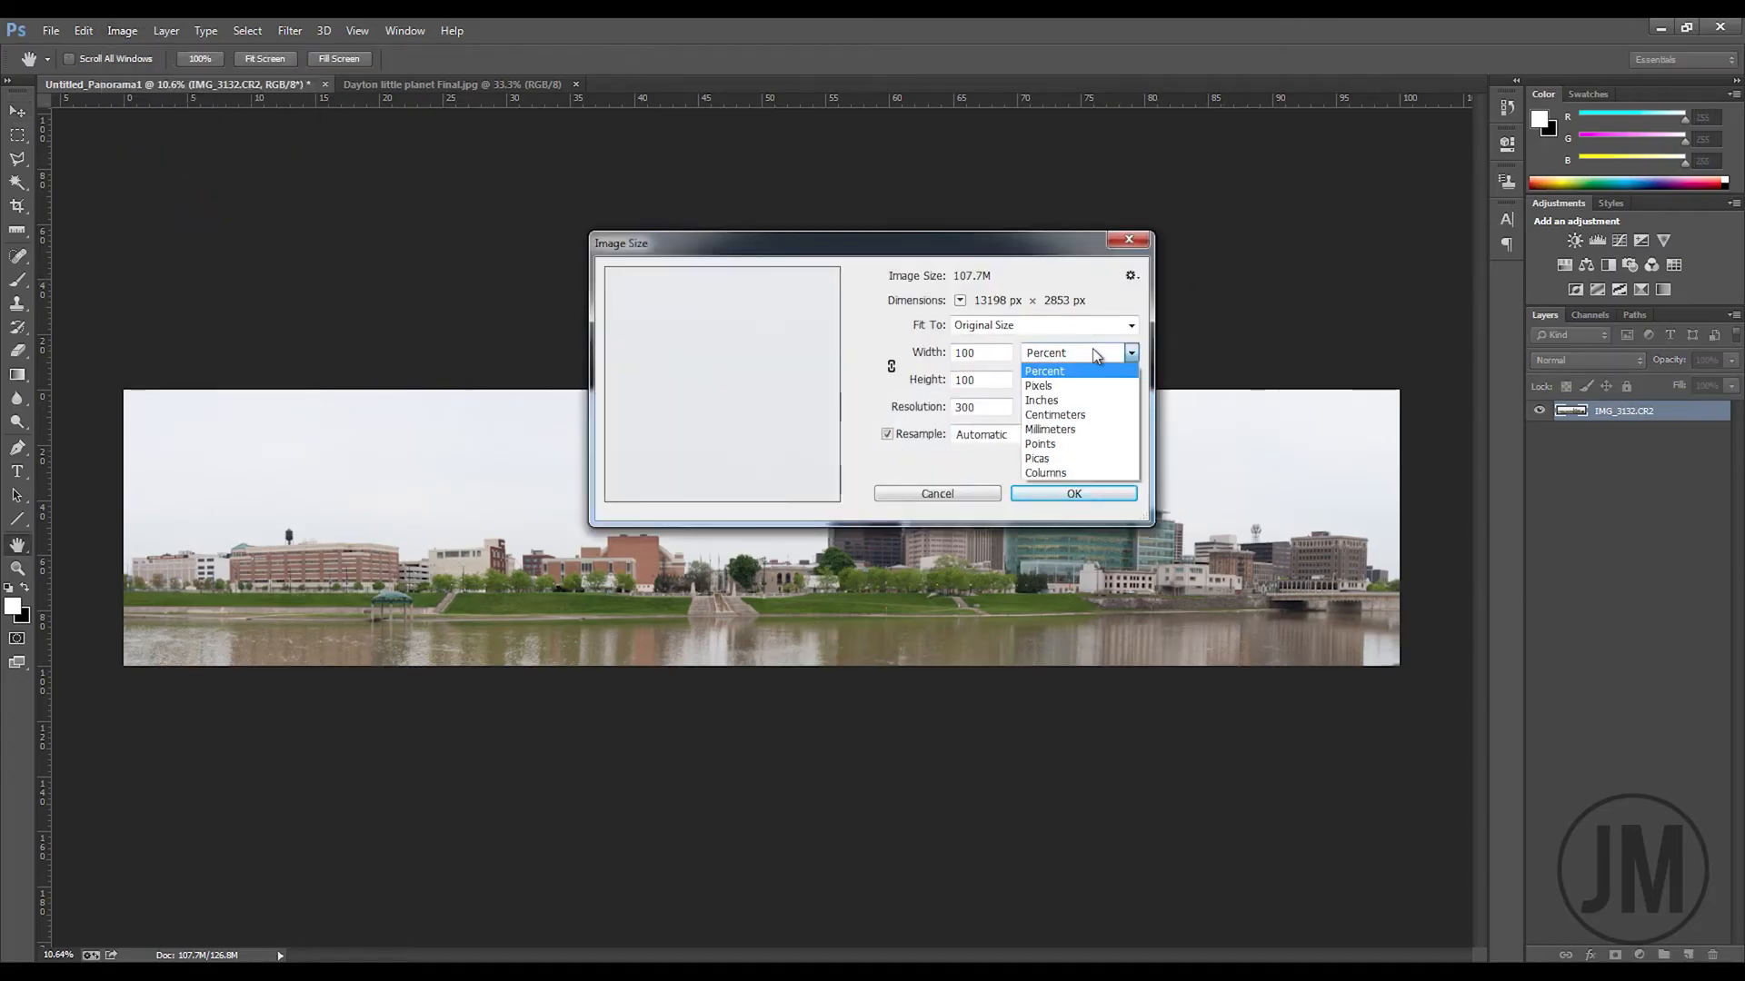
left_click(1091, 393)
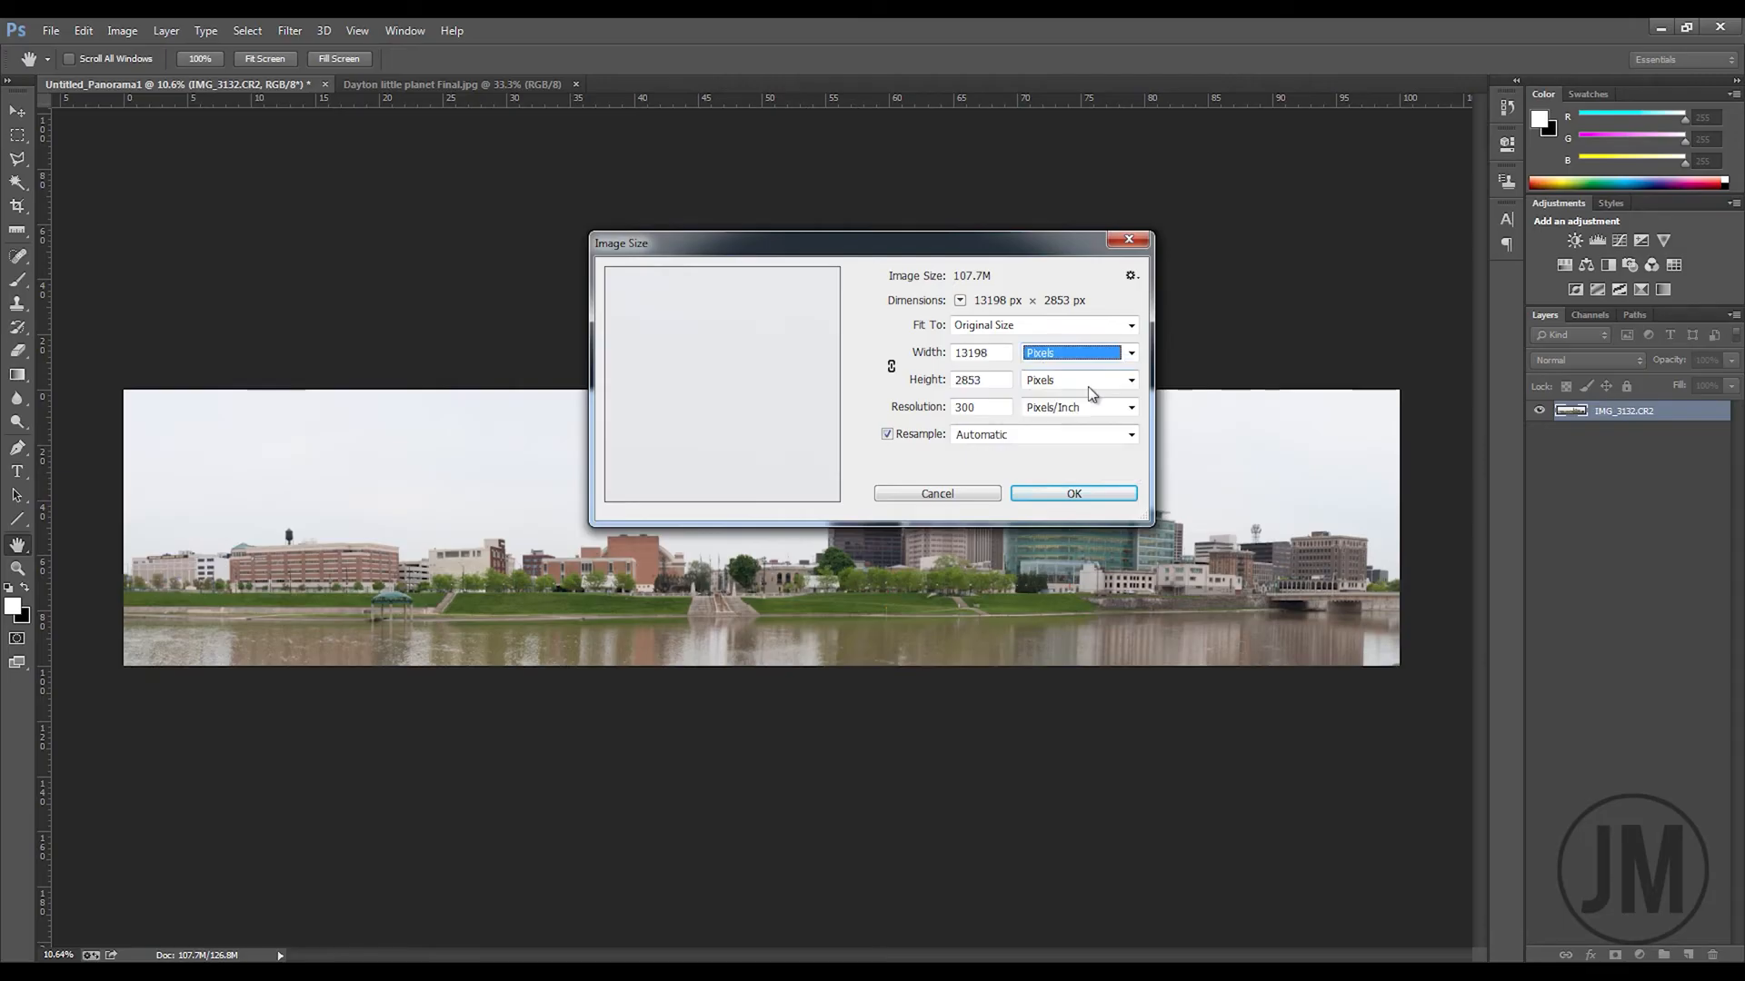
double_click(977, 354)
key("ctrl+c")
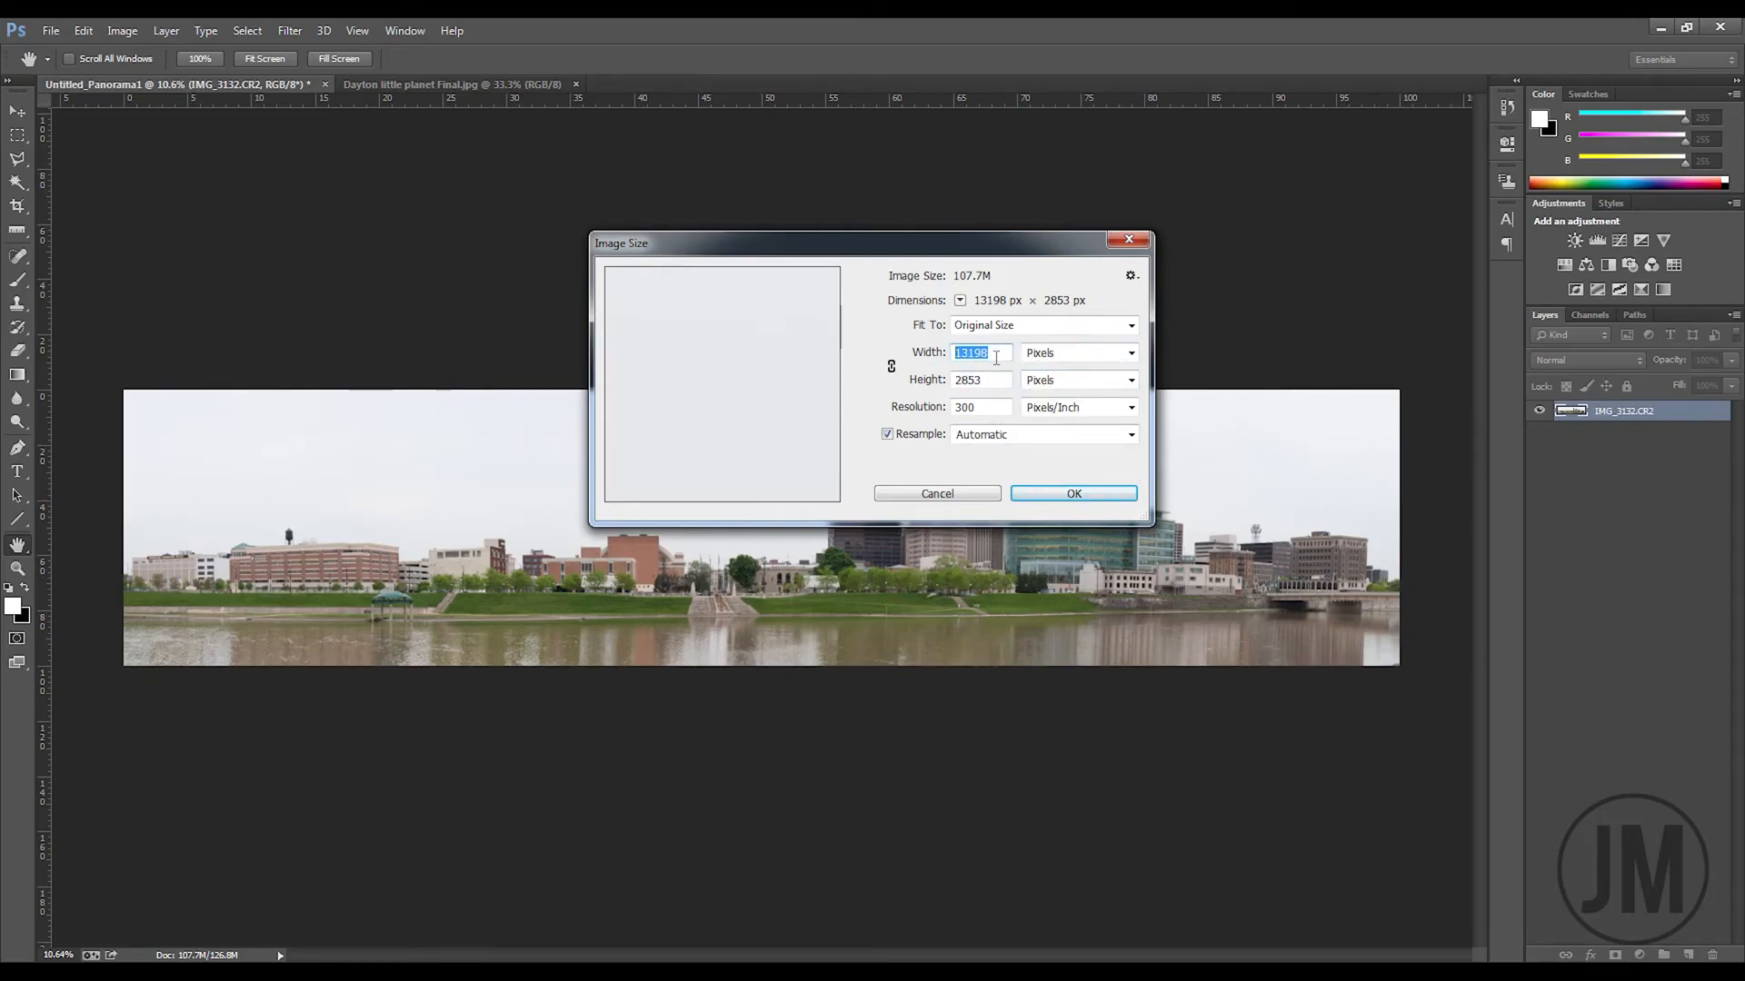
double_click(999, 381)
key("ctrl+v")
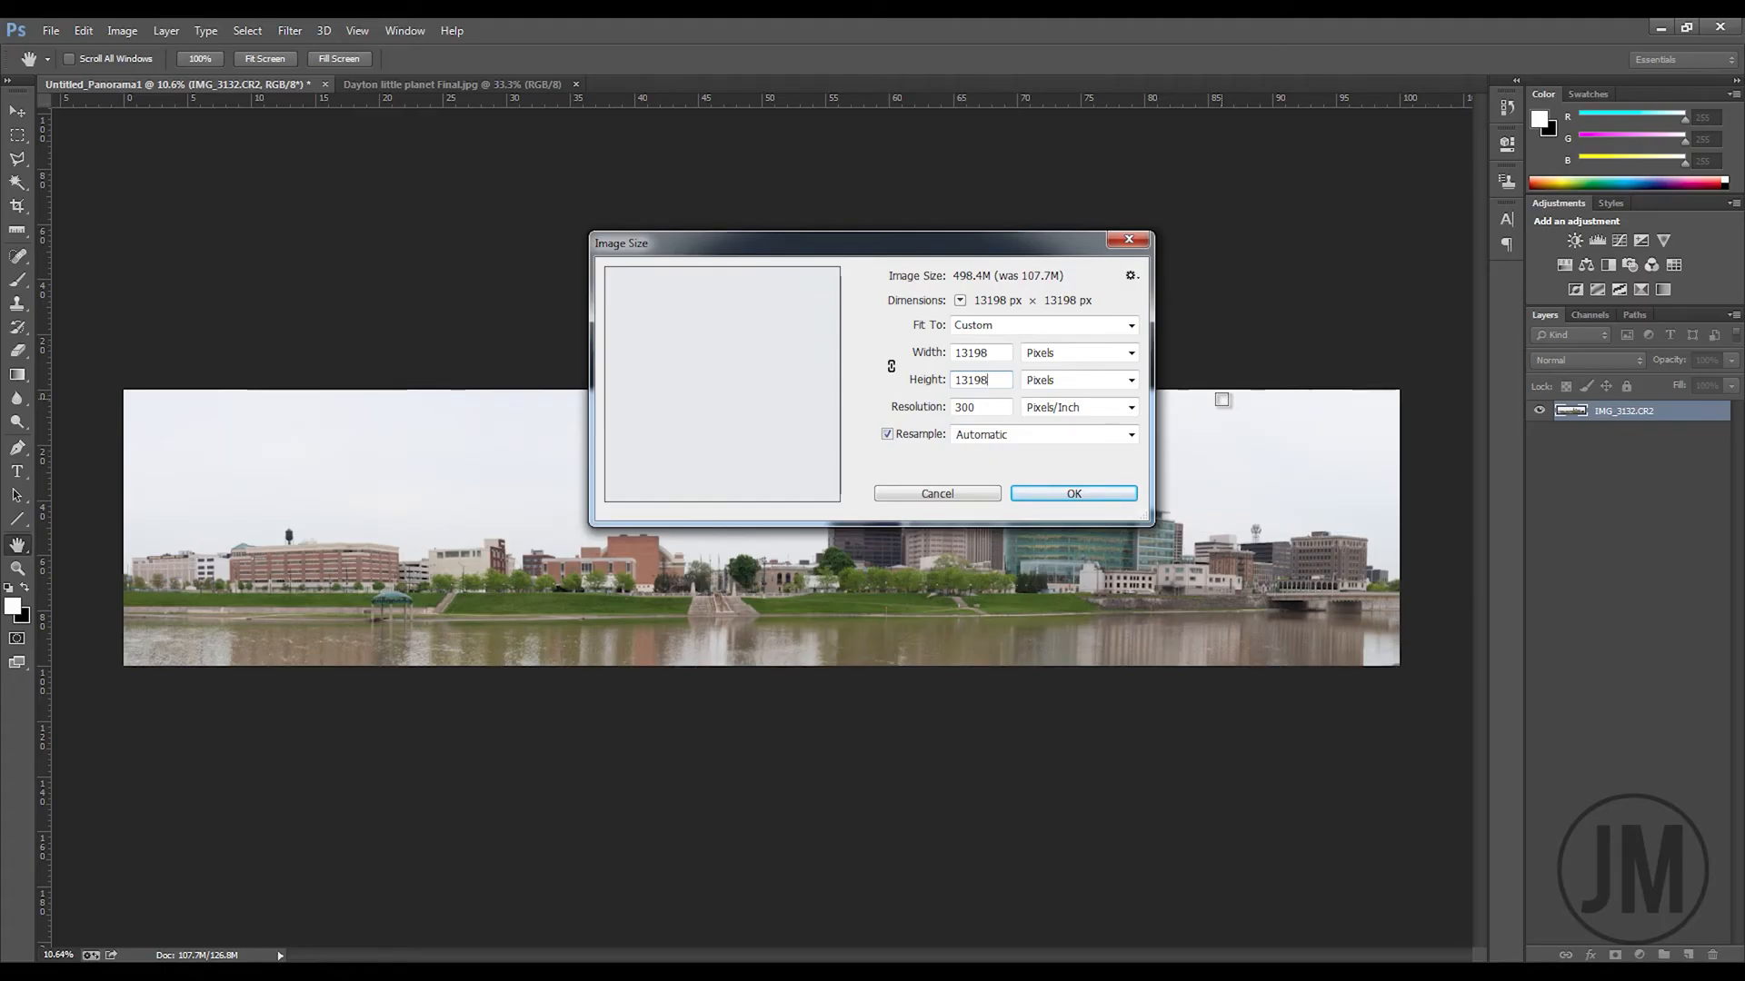
left_click(1061, 494)
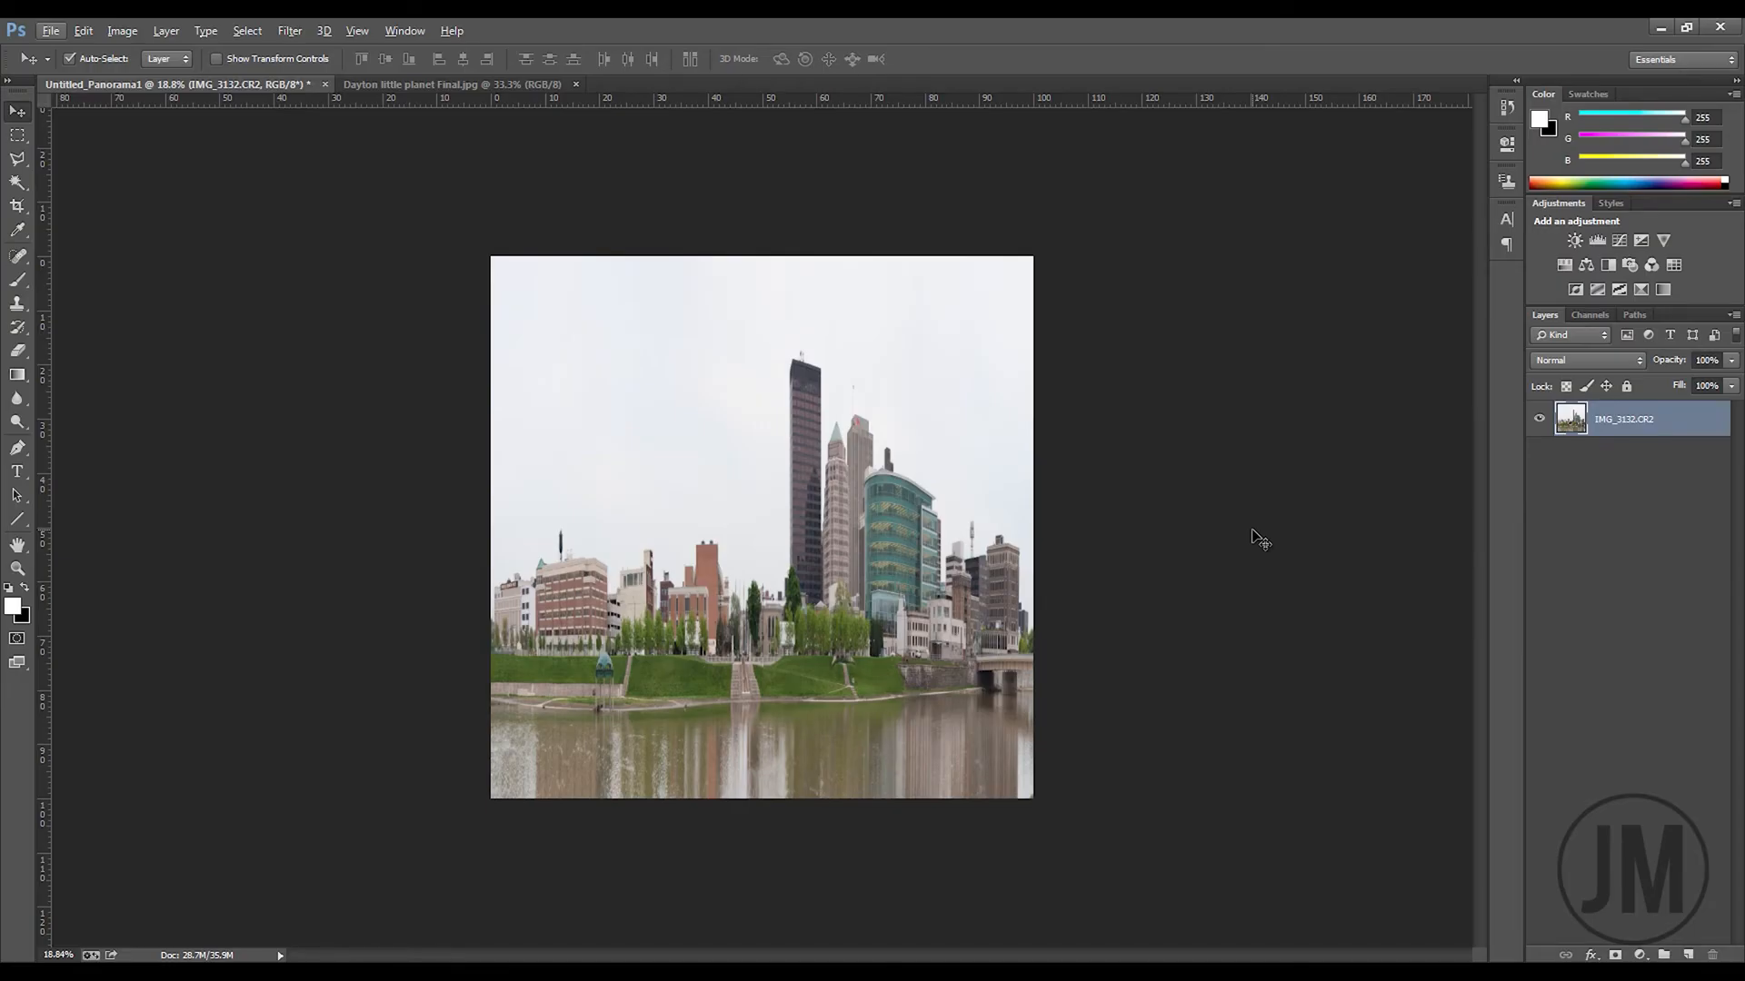
Rotate the square panorama image by 180°
left_click(122, 30)
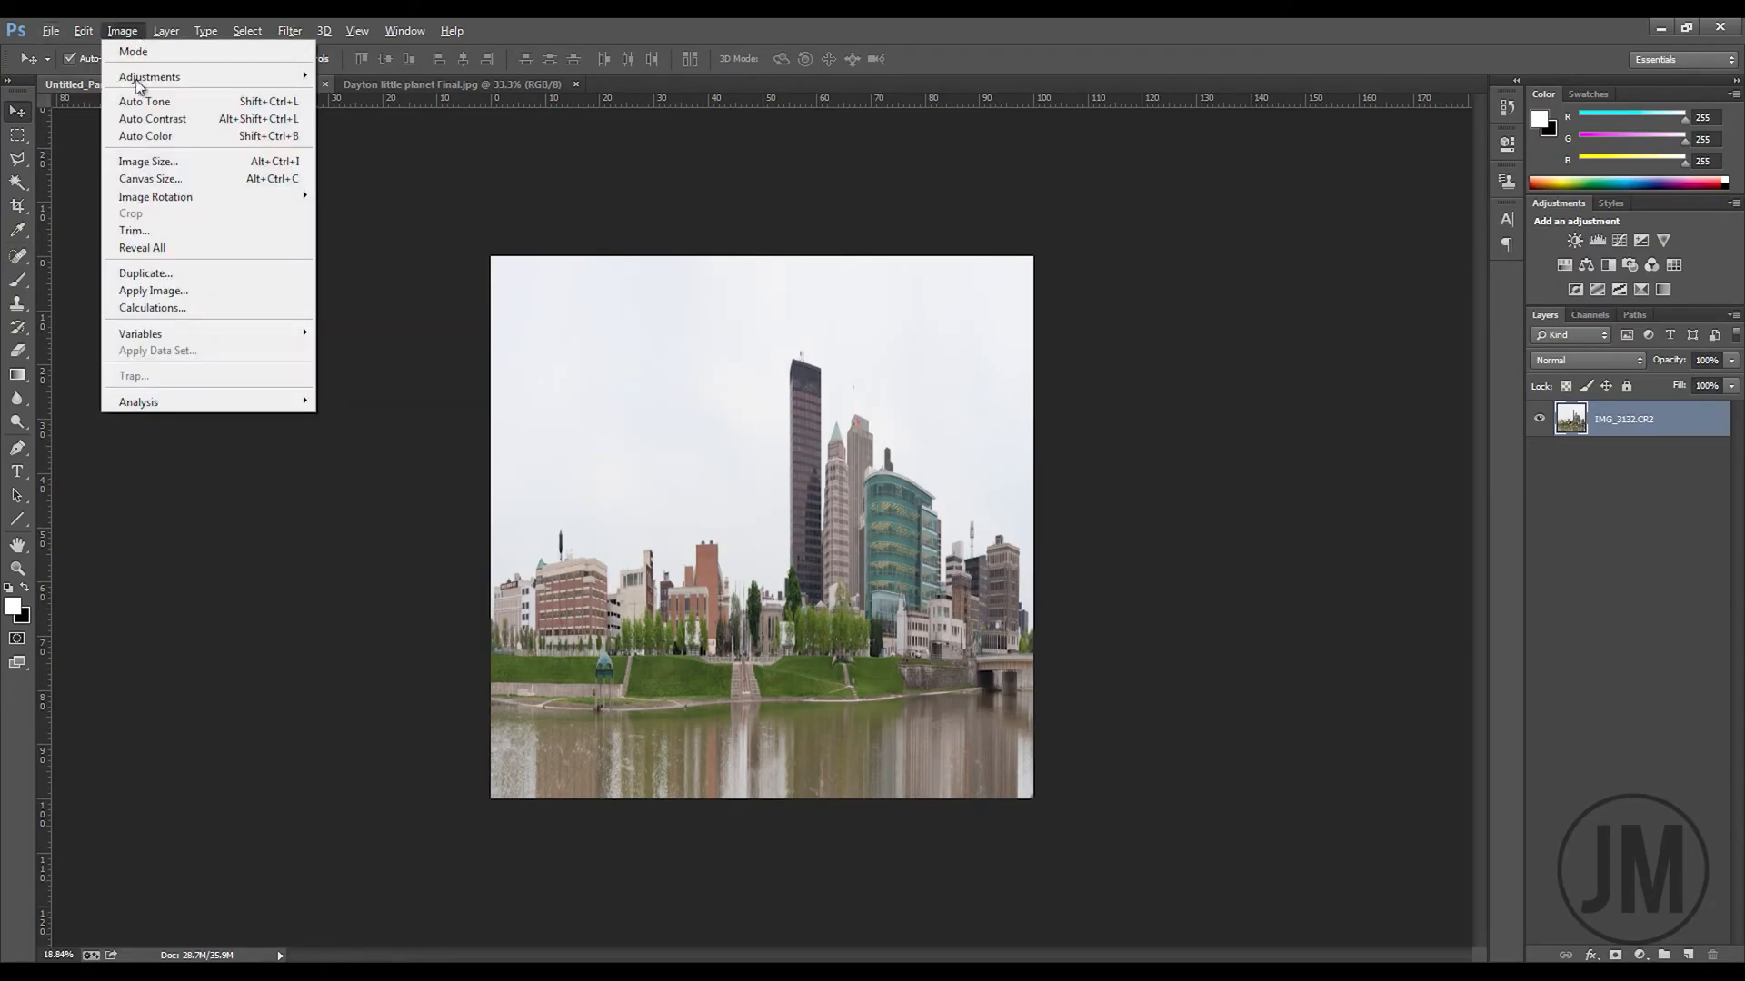
mouse_move(146, 200)
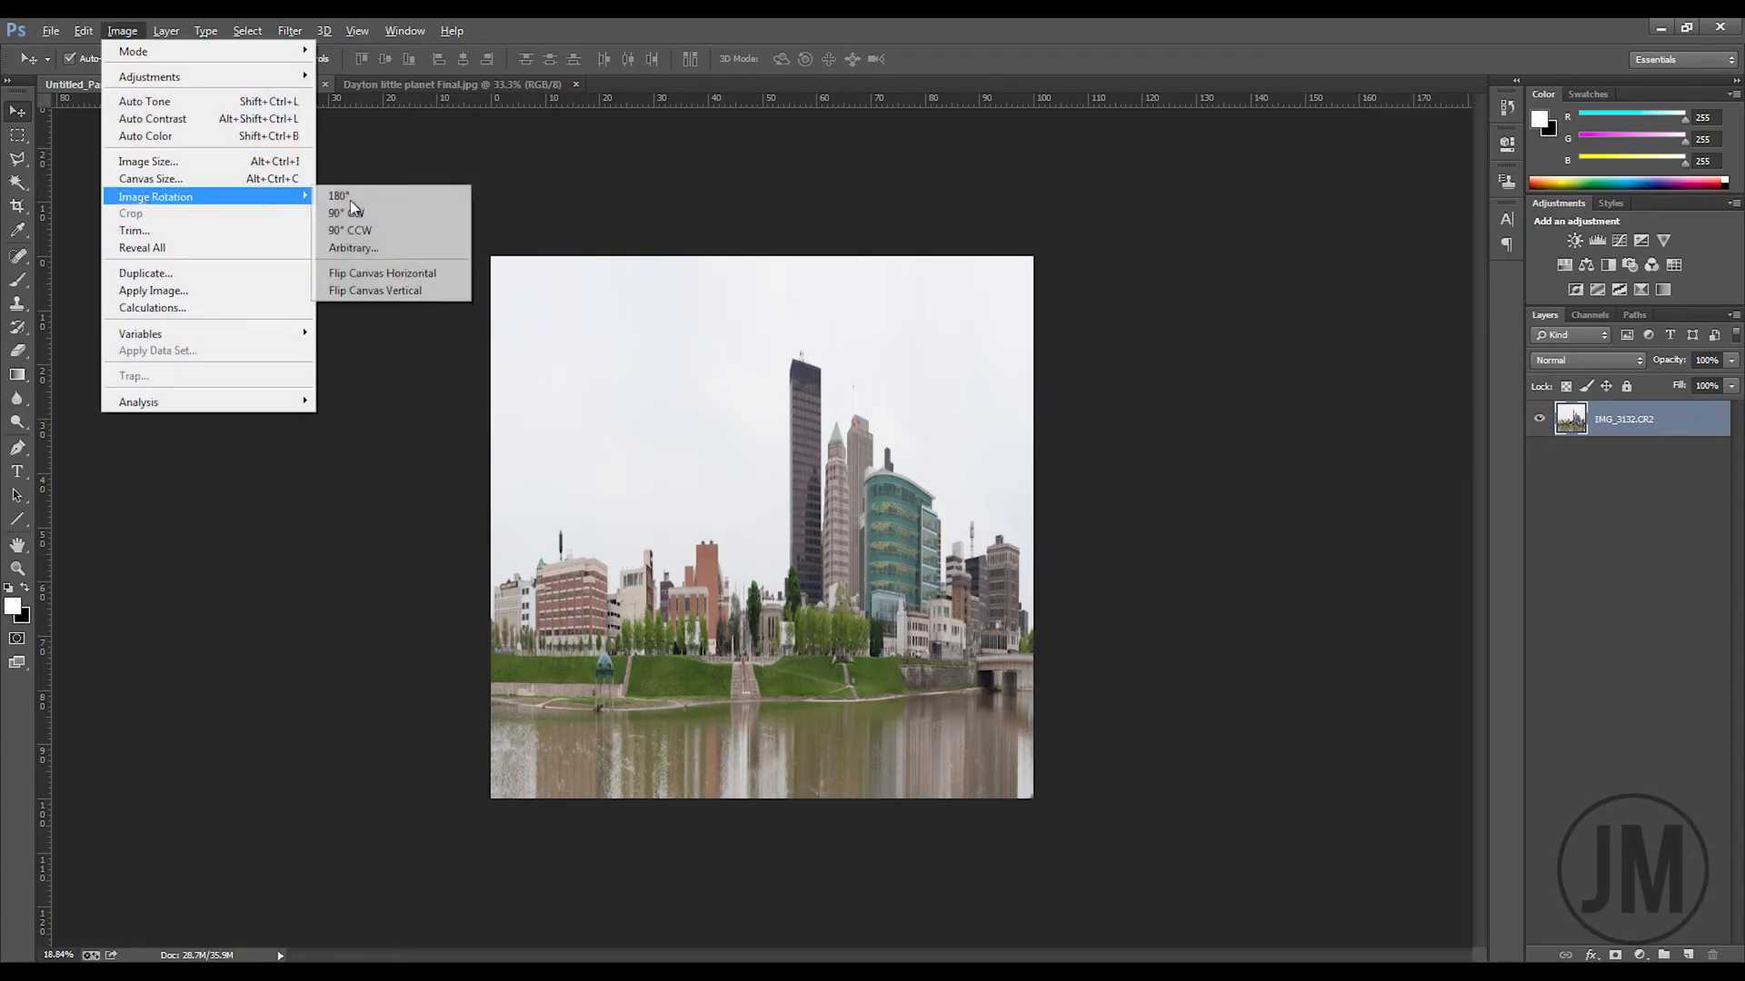
left_click(418, 202)
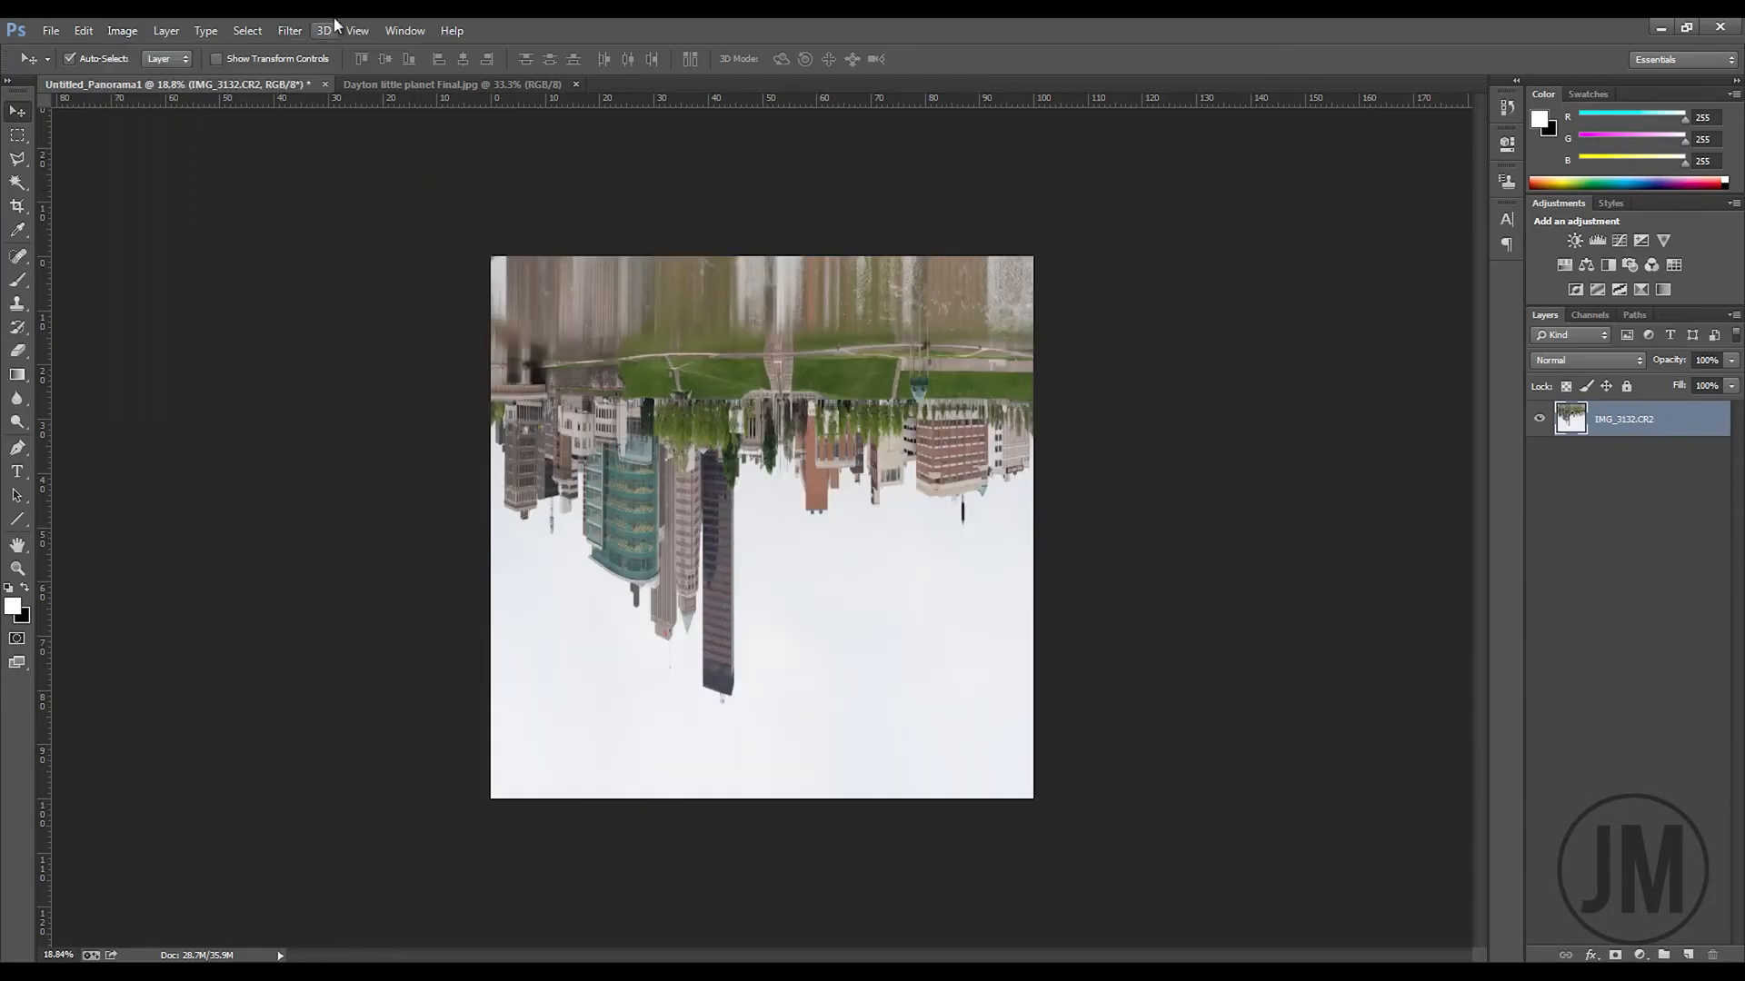
Apply the Polar Coordinates distort filter to the upside-down panorama with the Rectangular to Polar option
left_click(290, 31)
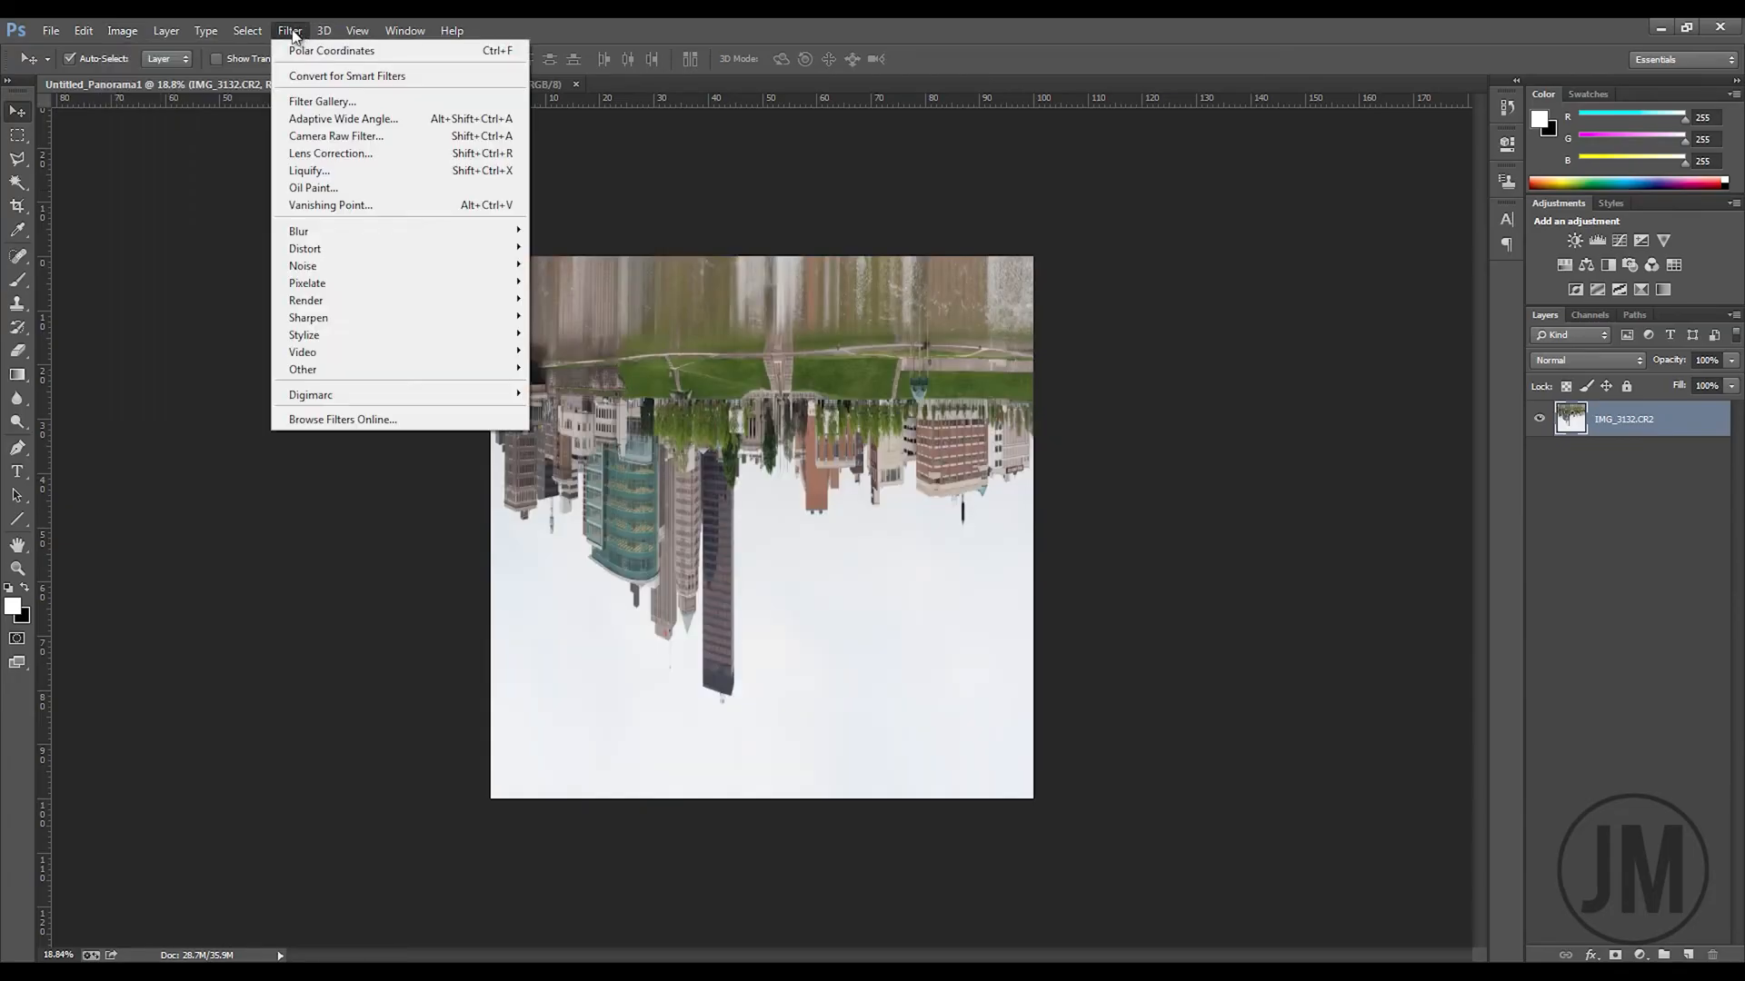
mouse_move(306, 254)
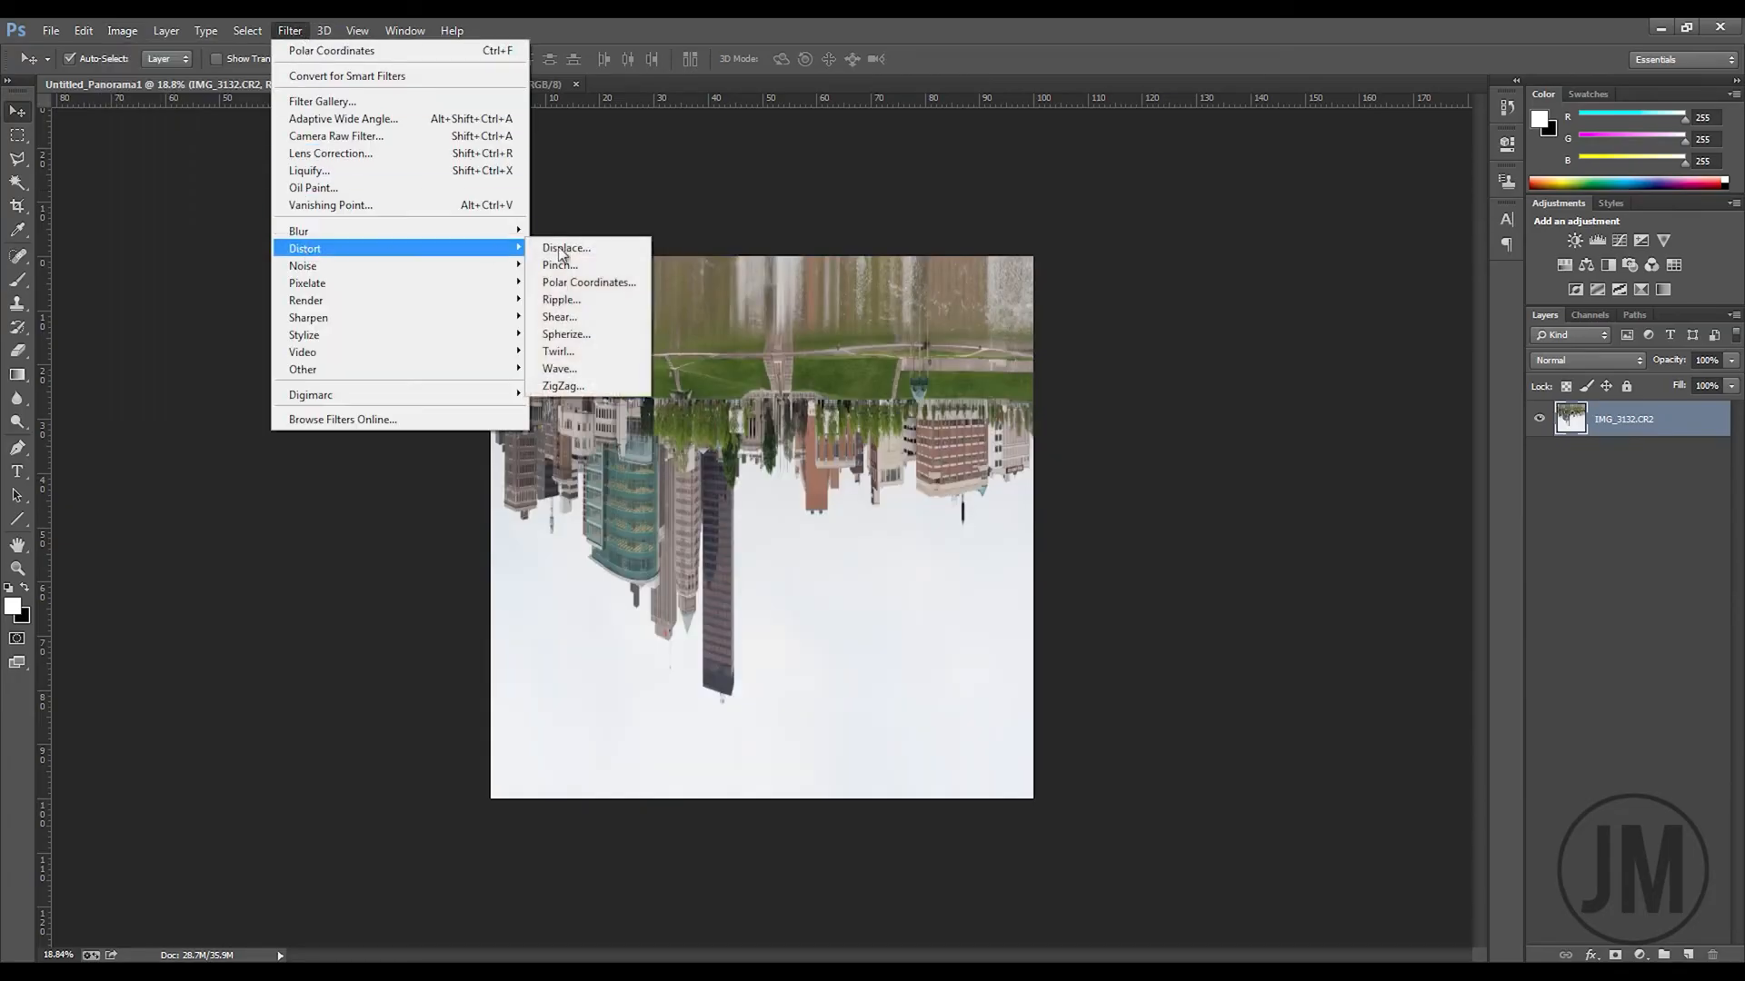
left_click(560, 282)
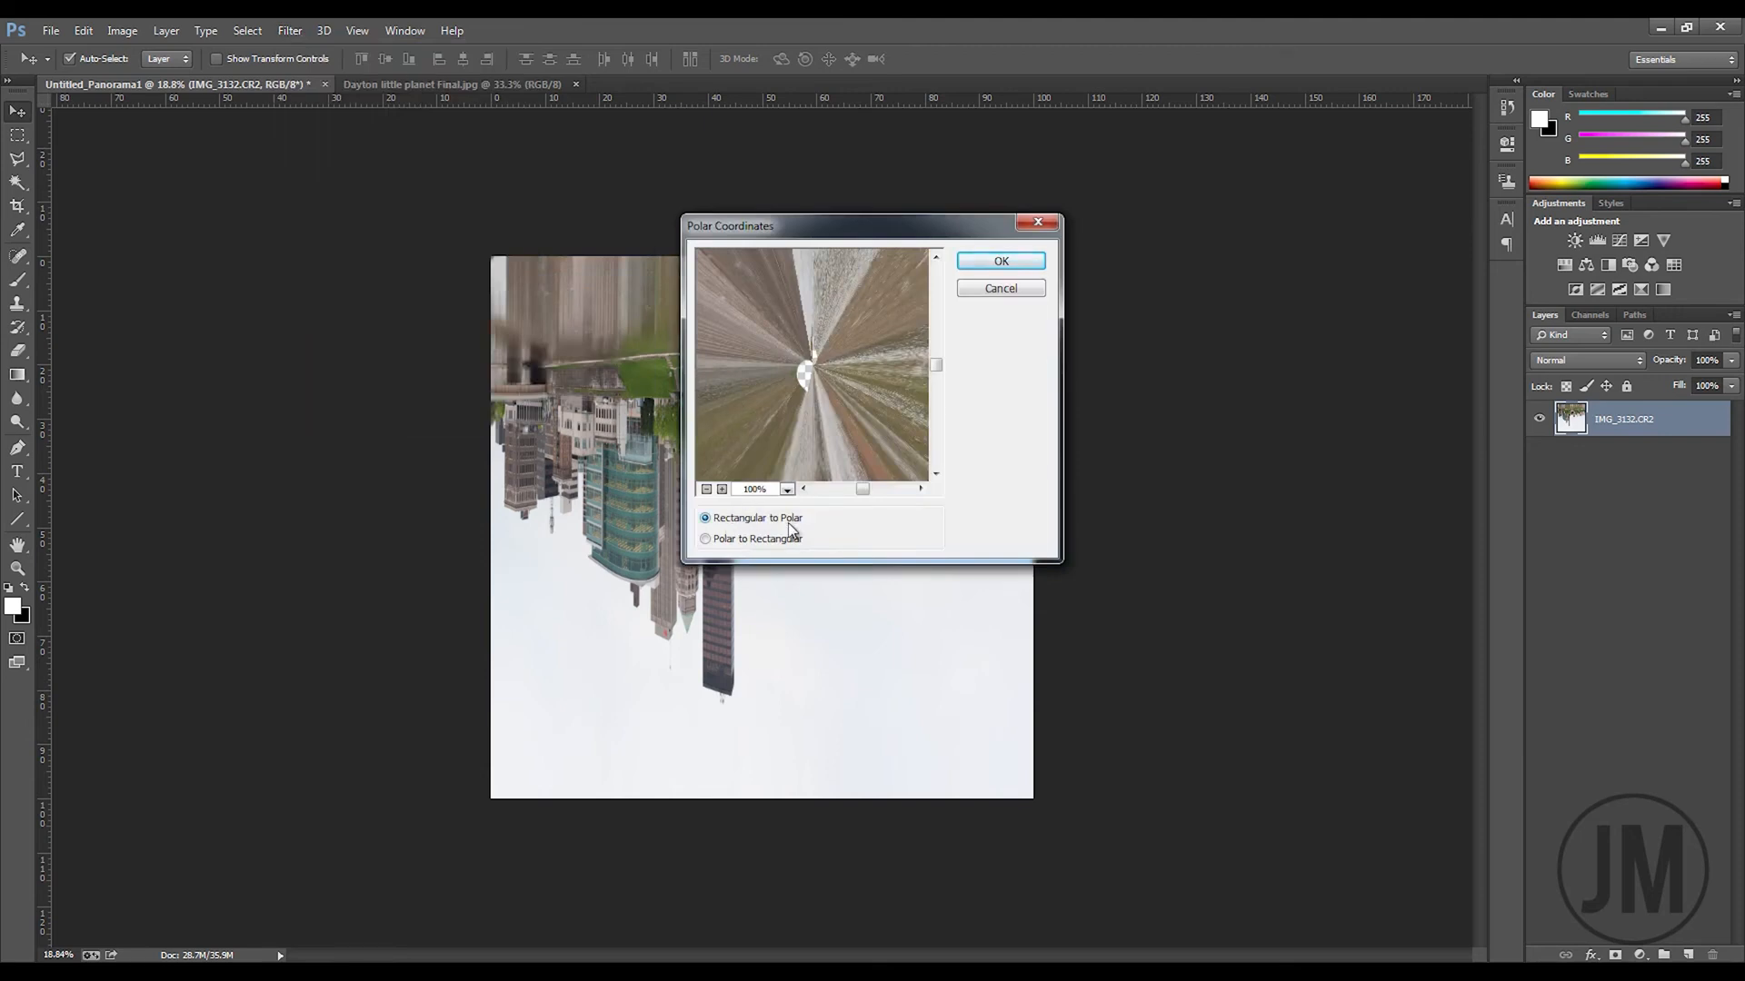
left_click(1000, 262)
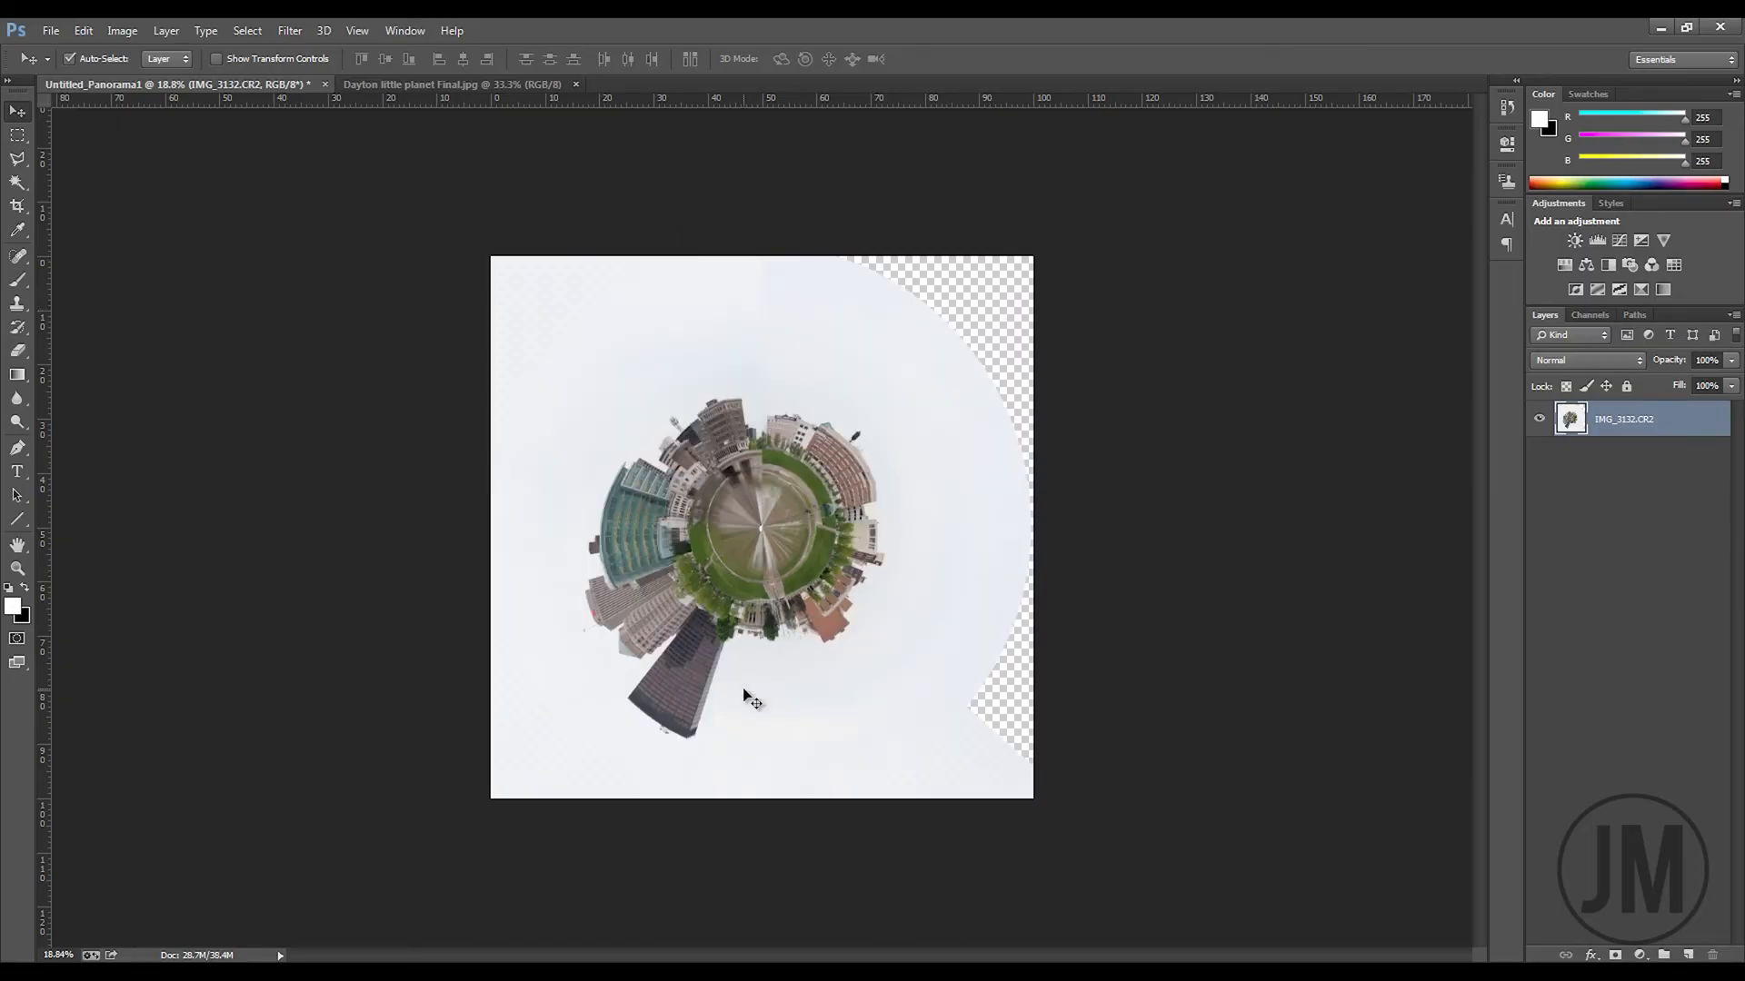
Examine the converted planet's ring of buildings and the streaked water at its centre
scroll(743, 691, "up", 5)
scroll(369, 705, "up", 3)
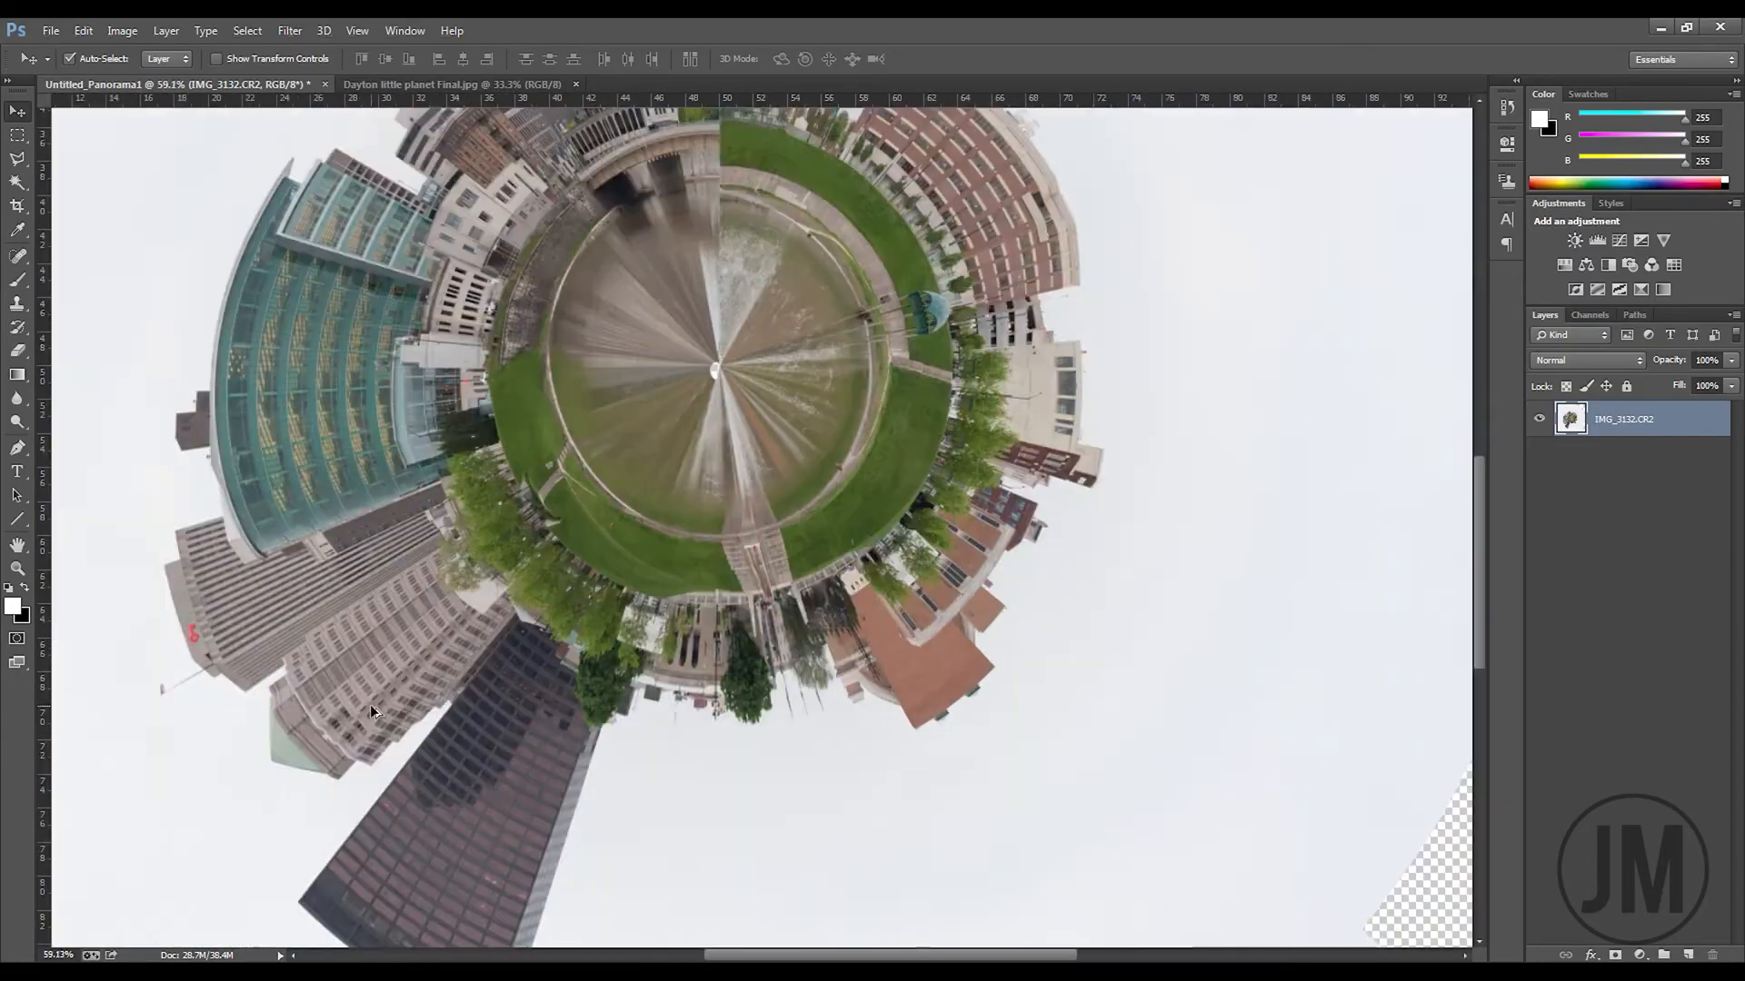
scroll(369, 705, "down", 3)
scroll(369, 705, "up", 1)
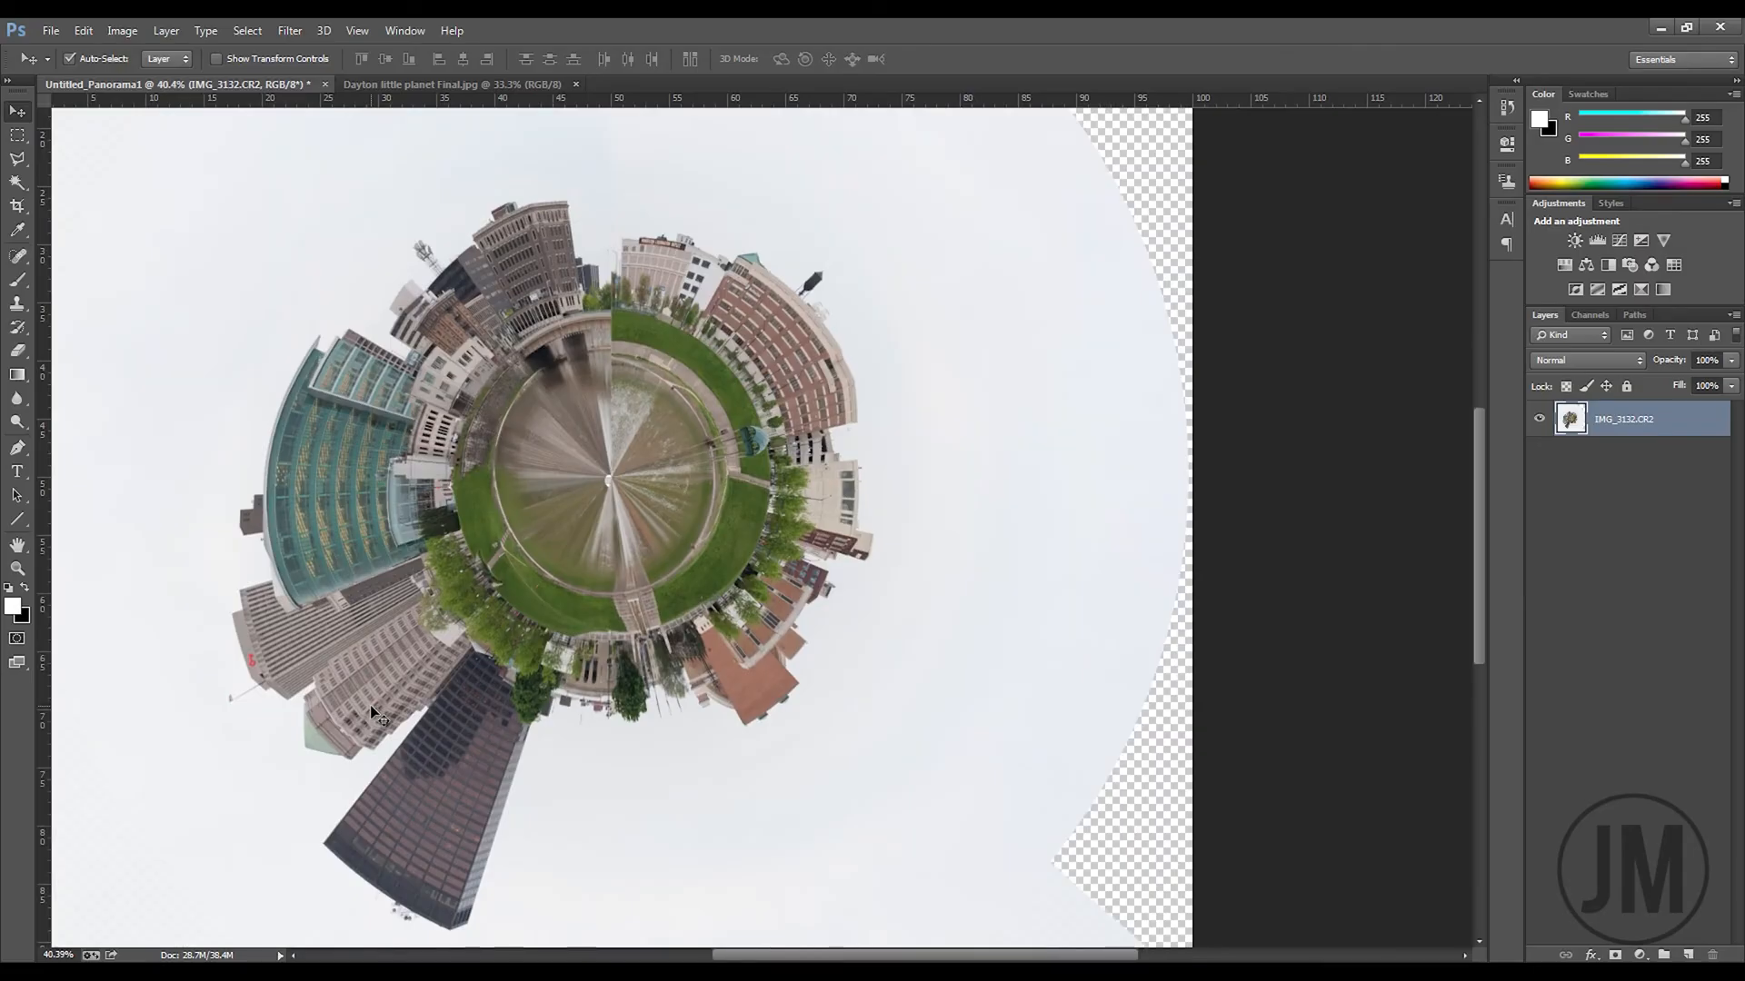
scroll(376, 700, "down", 1)
left_click_drag(699, 385, 725, 409)
scroll(734, 445, "up", 8)
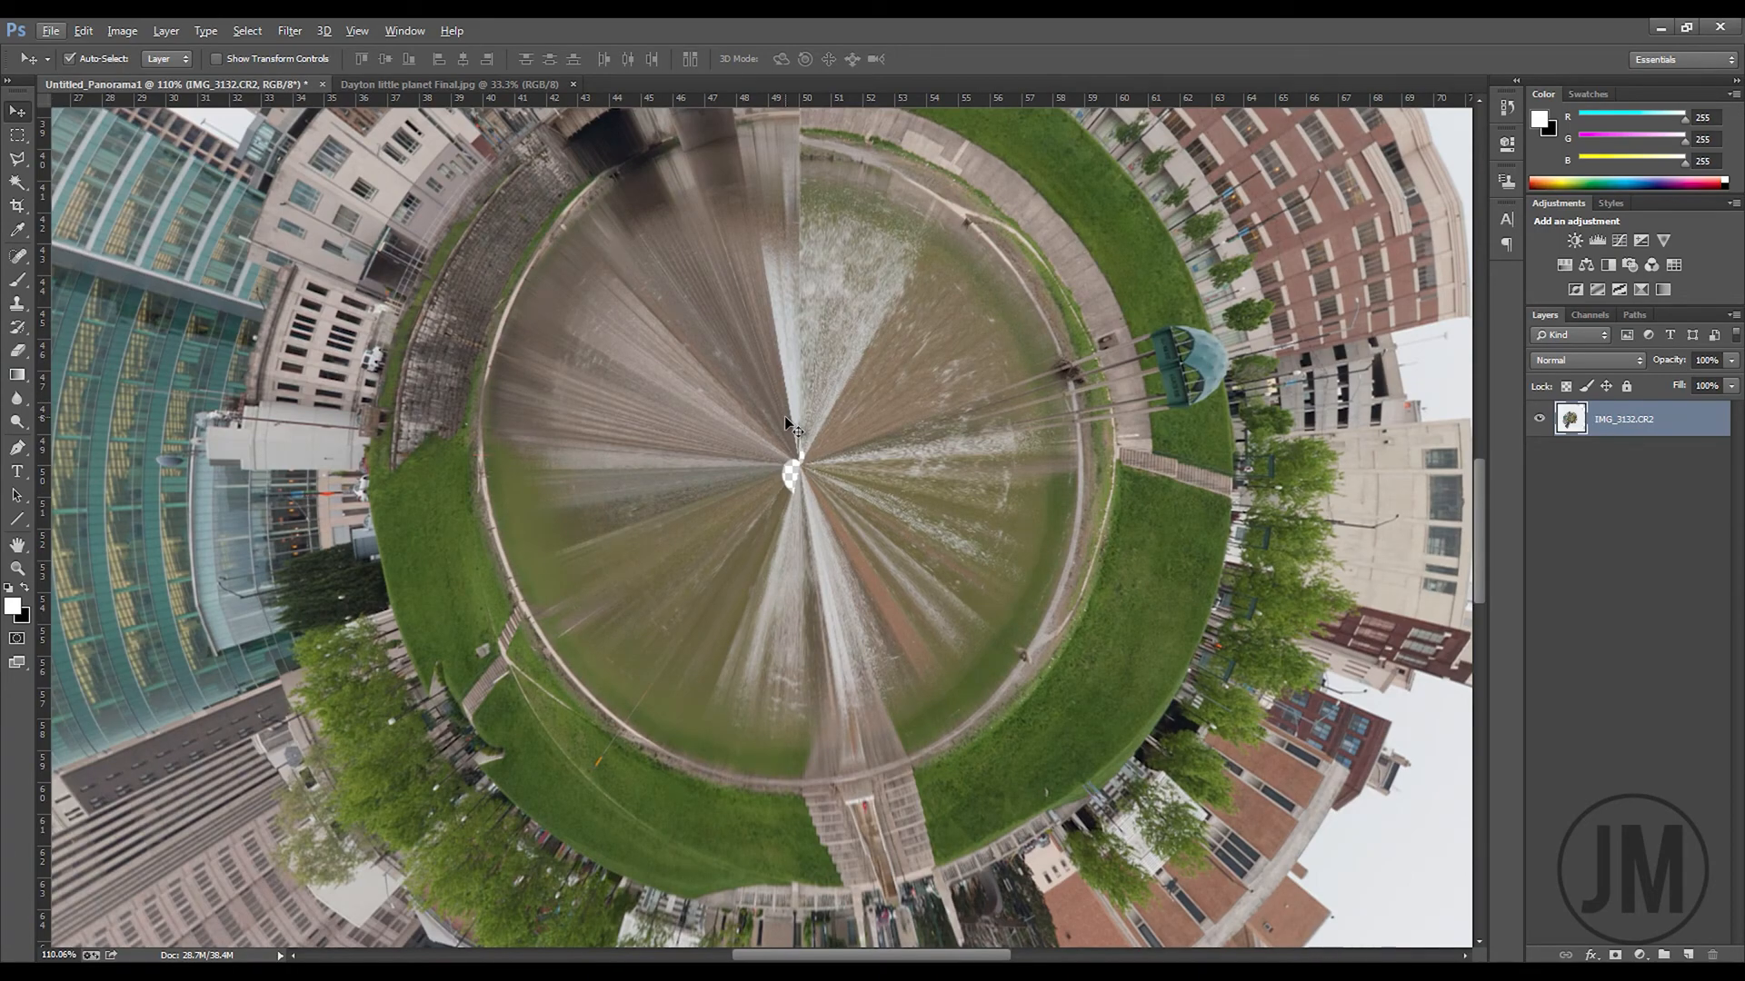
Examine the swirling water centre and overall composition of the finished Dayton little planet image for reference
left_click(475, 80)
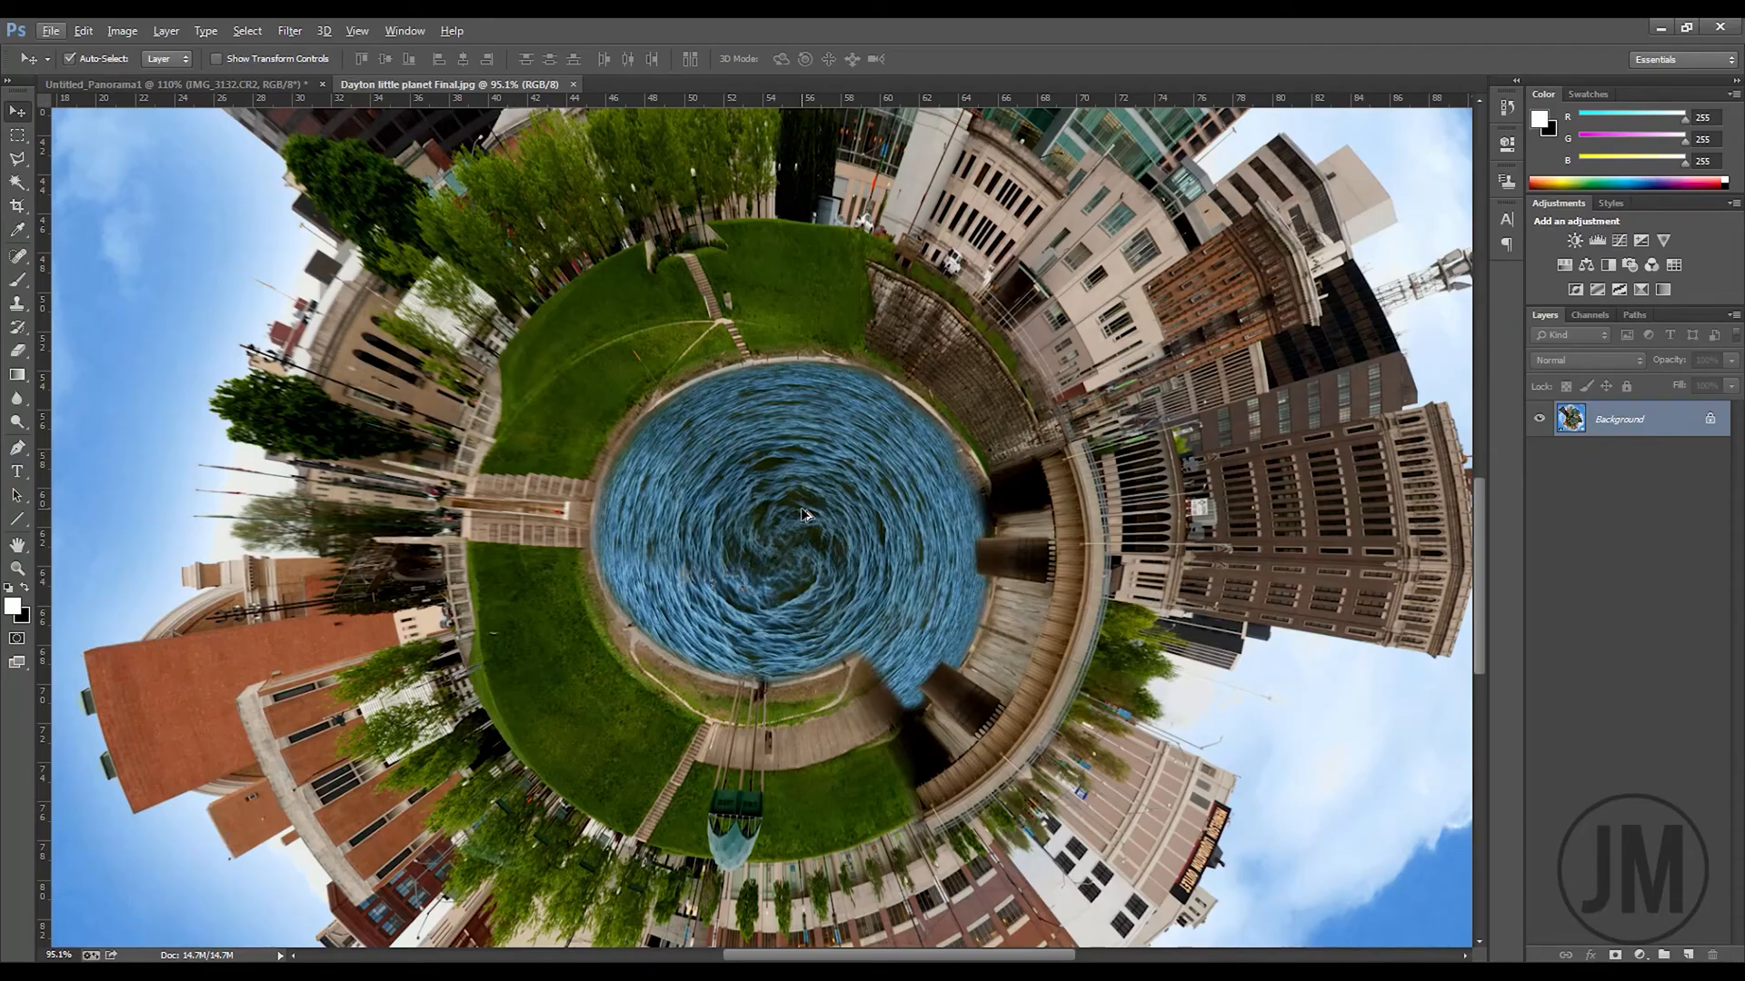
key("ctrl+0")
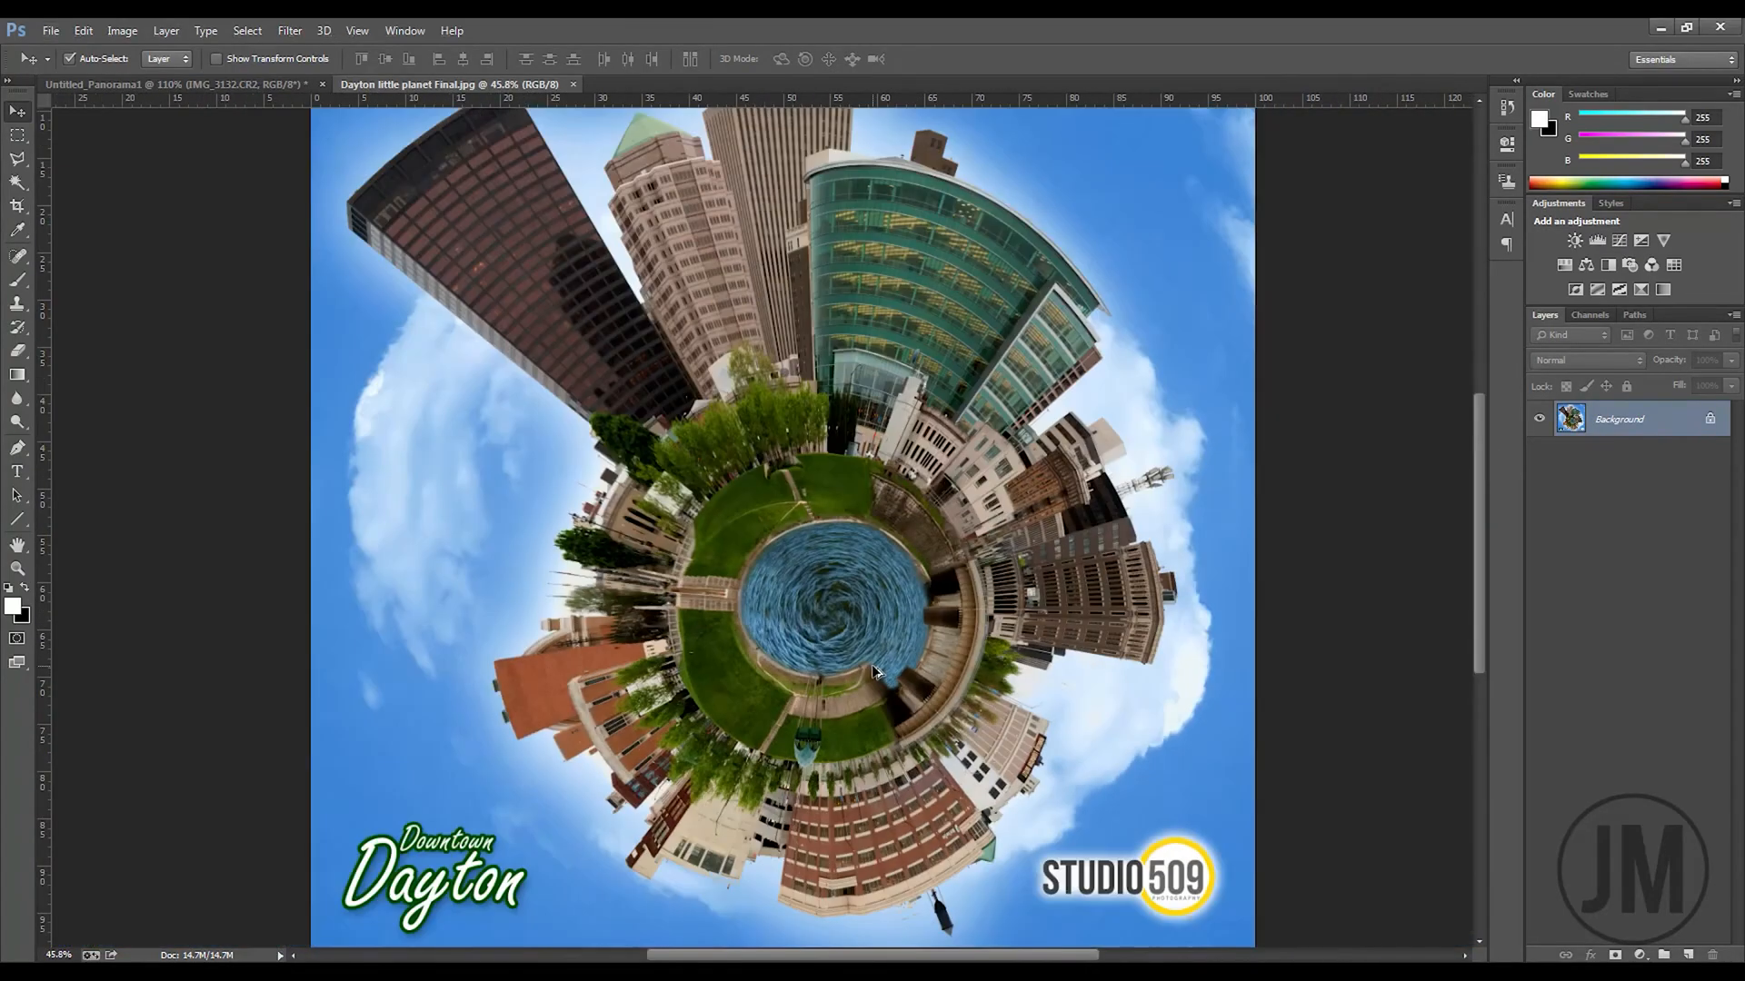
scroll(875, 672, "down", 2)
scroll(871, 664, "up", 1)
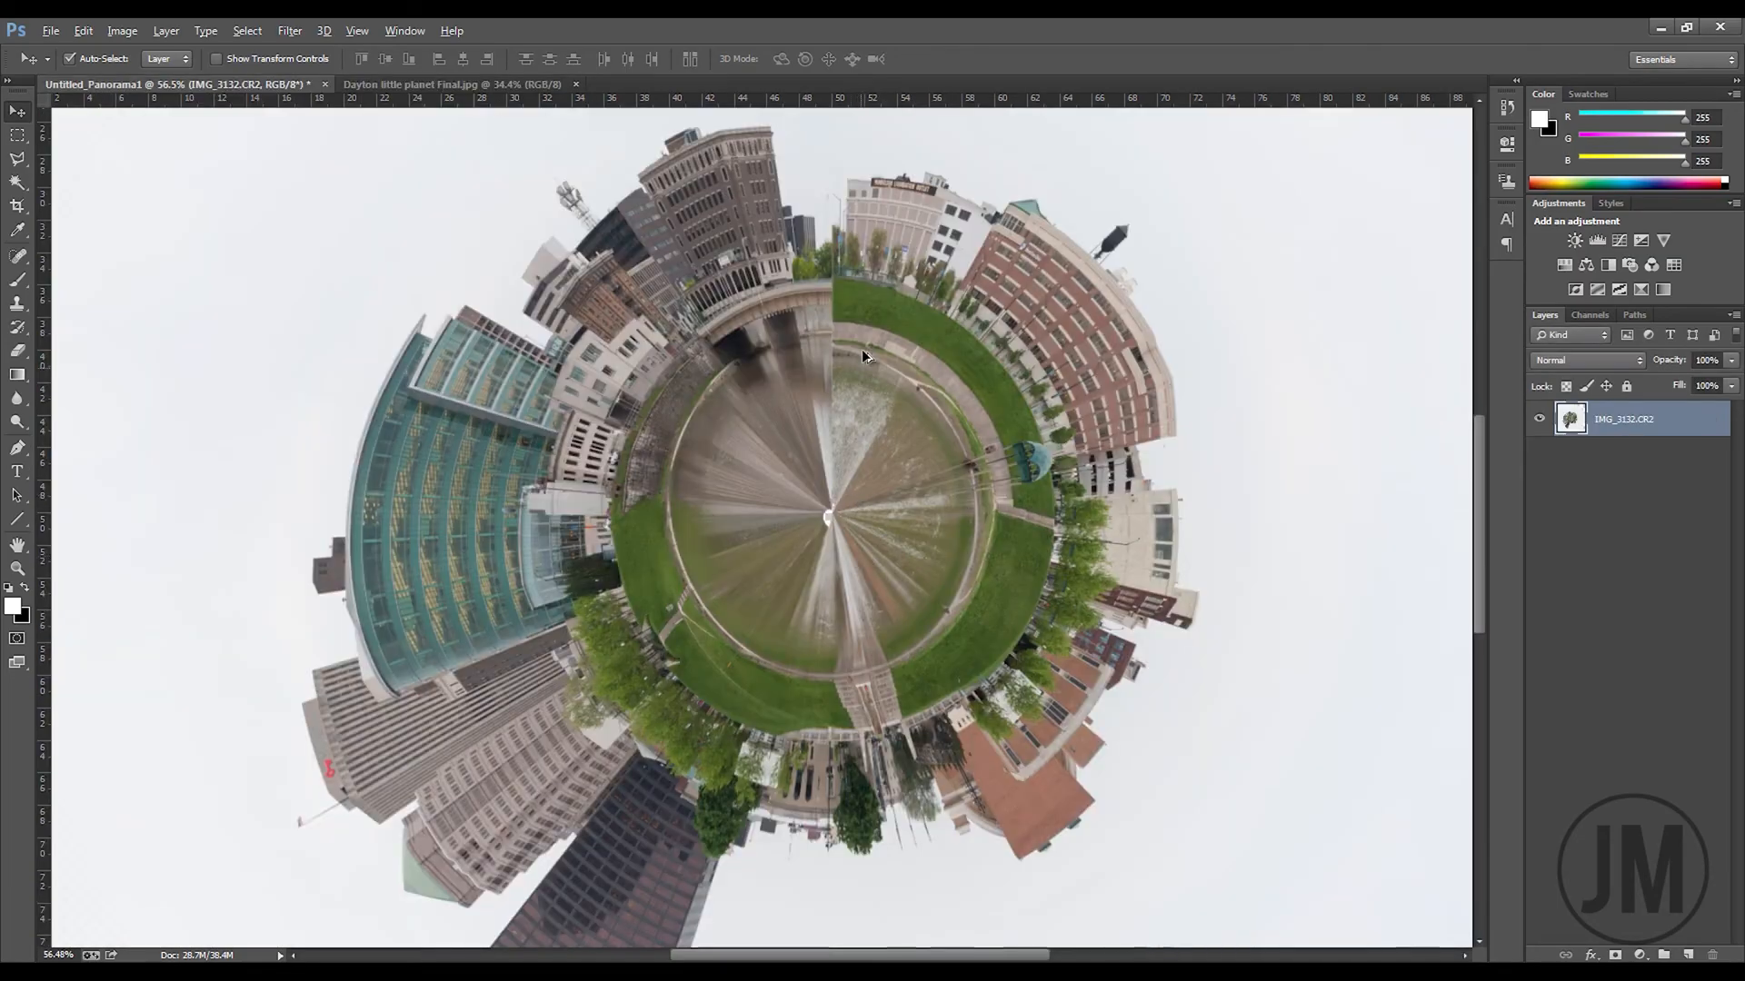
Examine the vertical seam beside the bridge where the two ends of the converted panorama meet
scroll(842, 273, "up", 4, "alt")
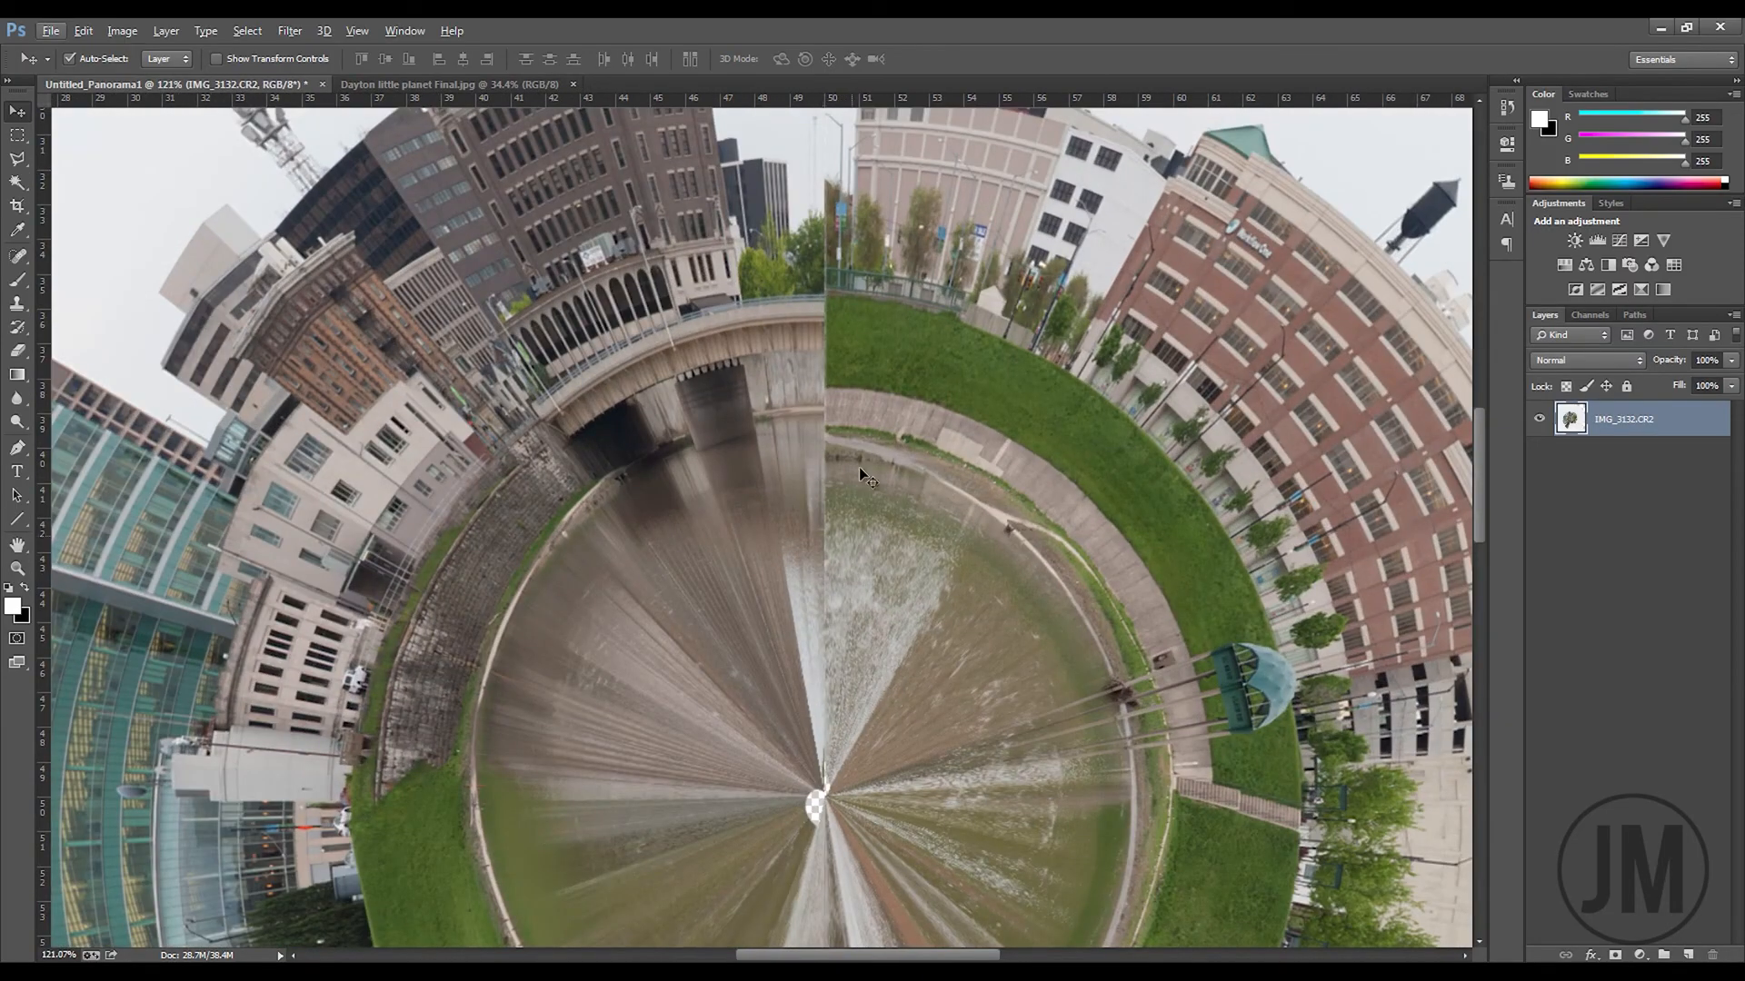
scroll(854, 446, "up", 3)
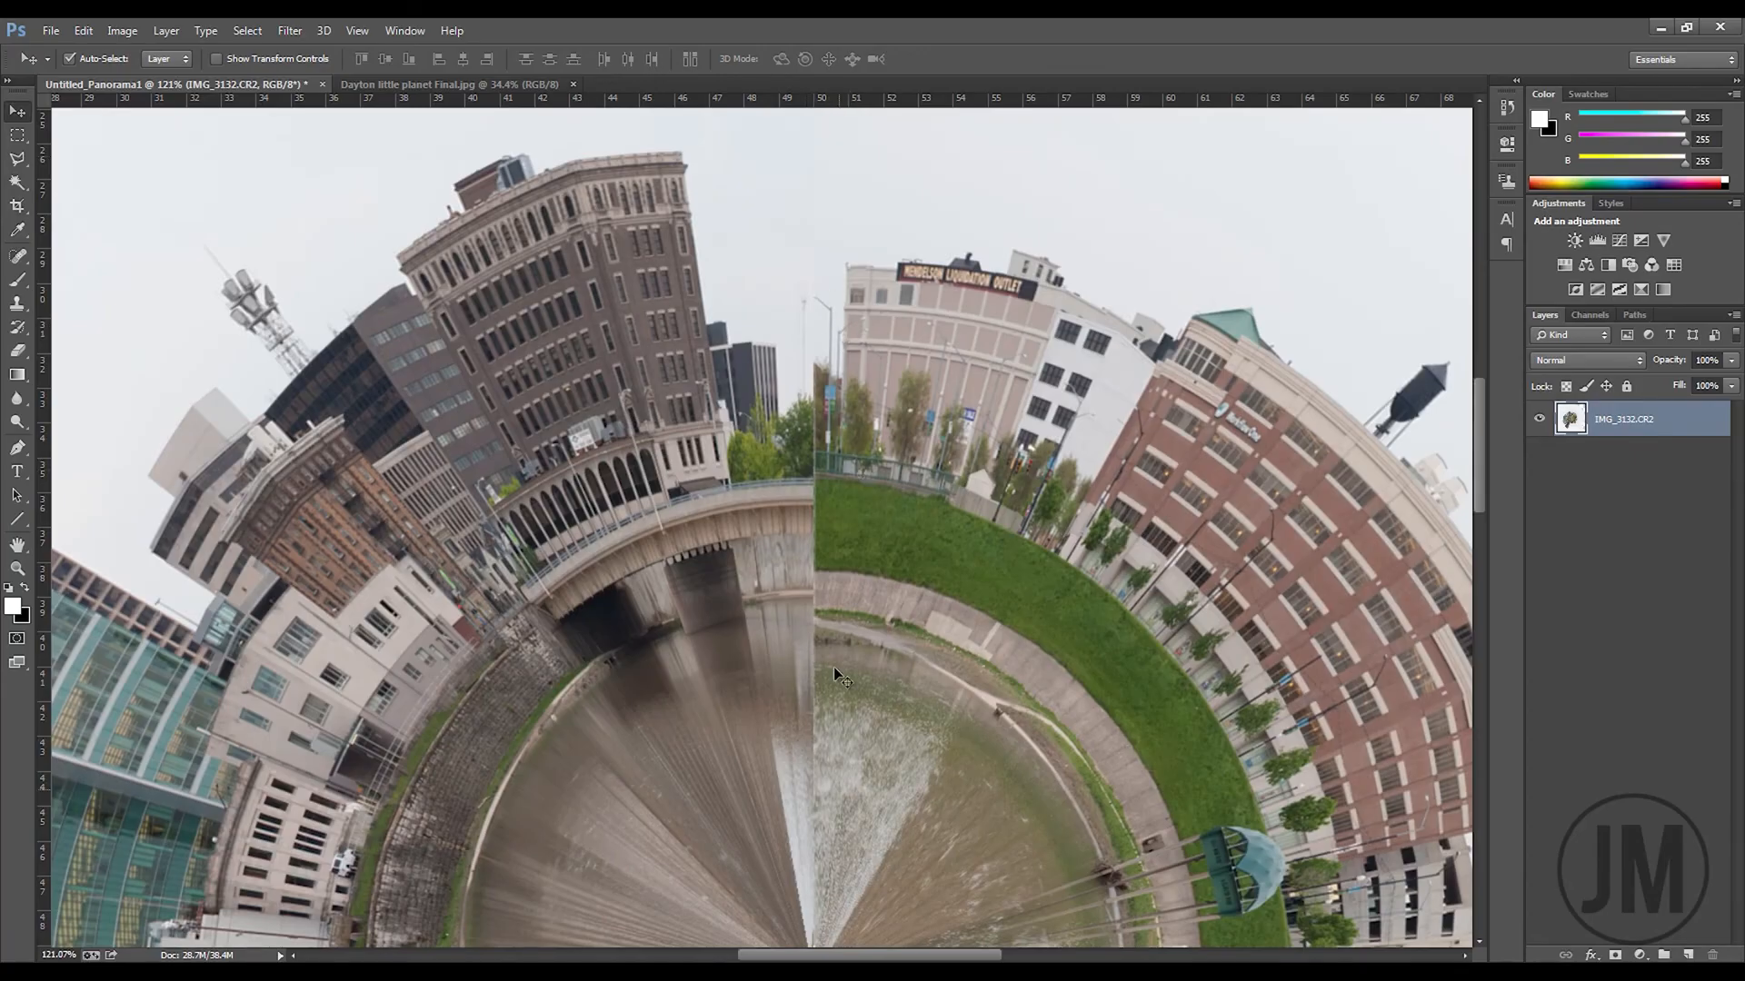
scroll(818, 677, "down", 2)
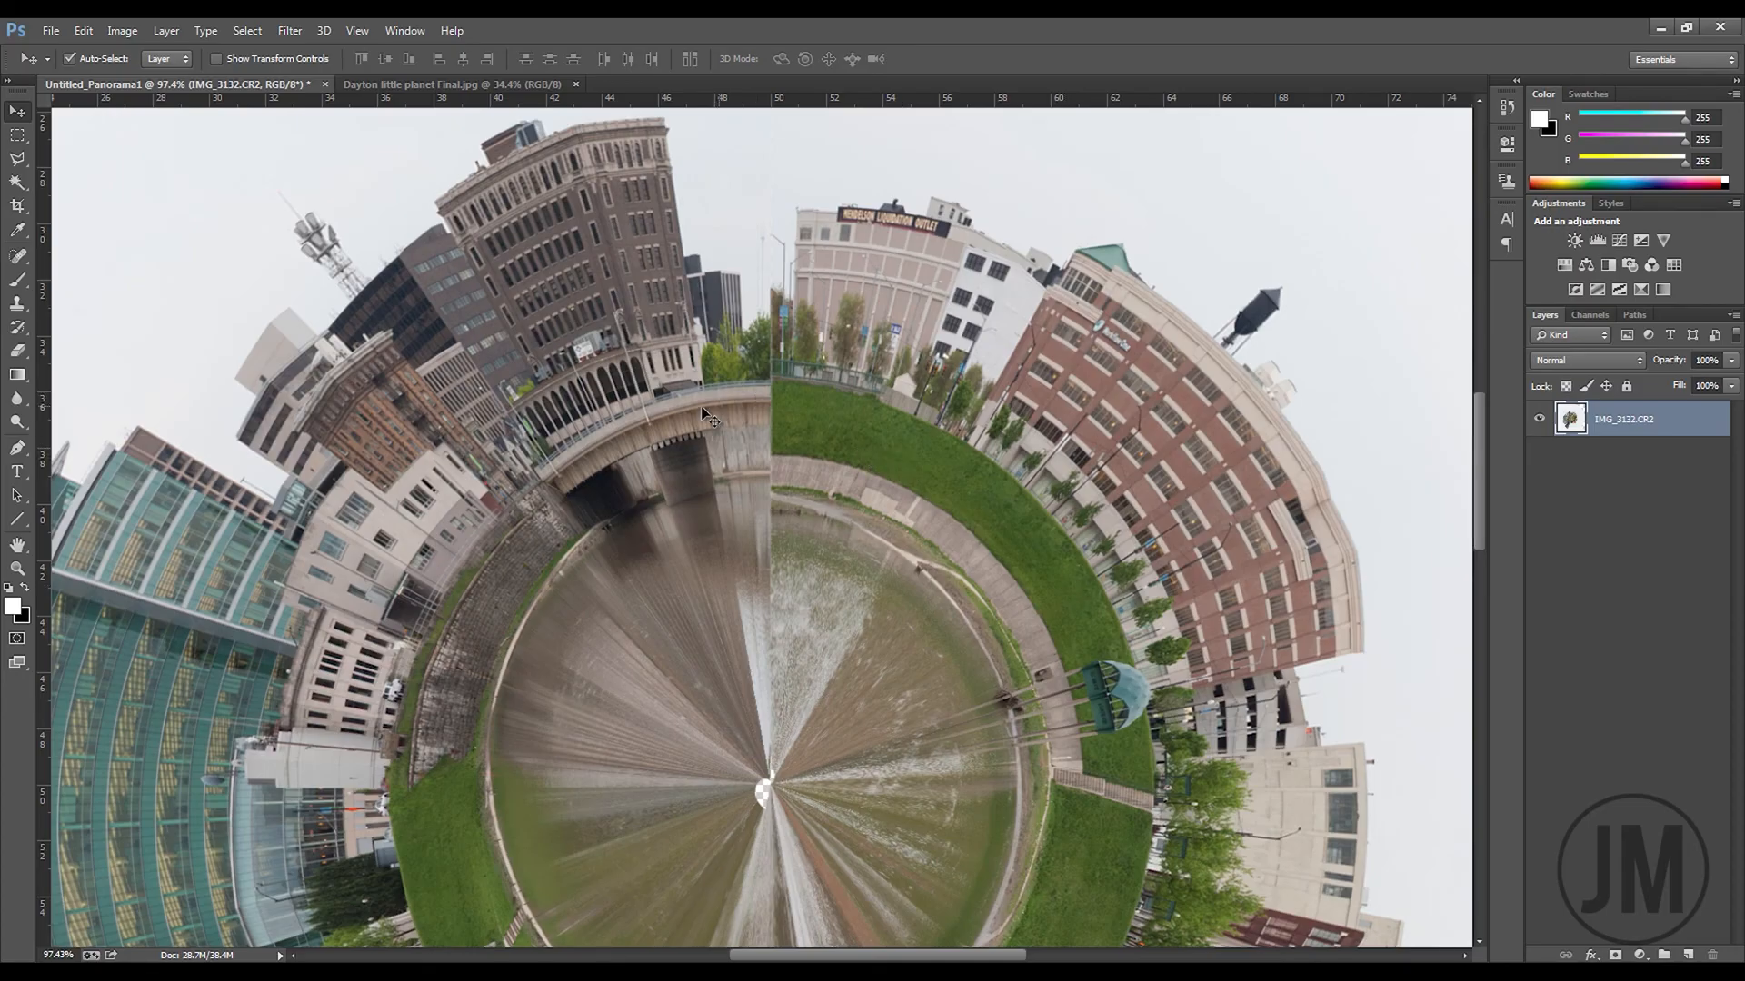
Study how the bridge joins the grassy riverbank in the finished Dayton little planet image
key("ctrl+Tab")
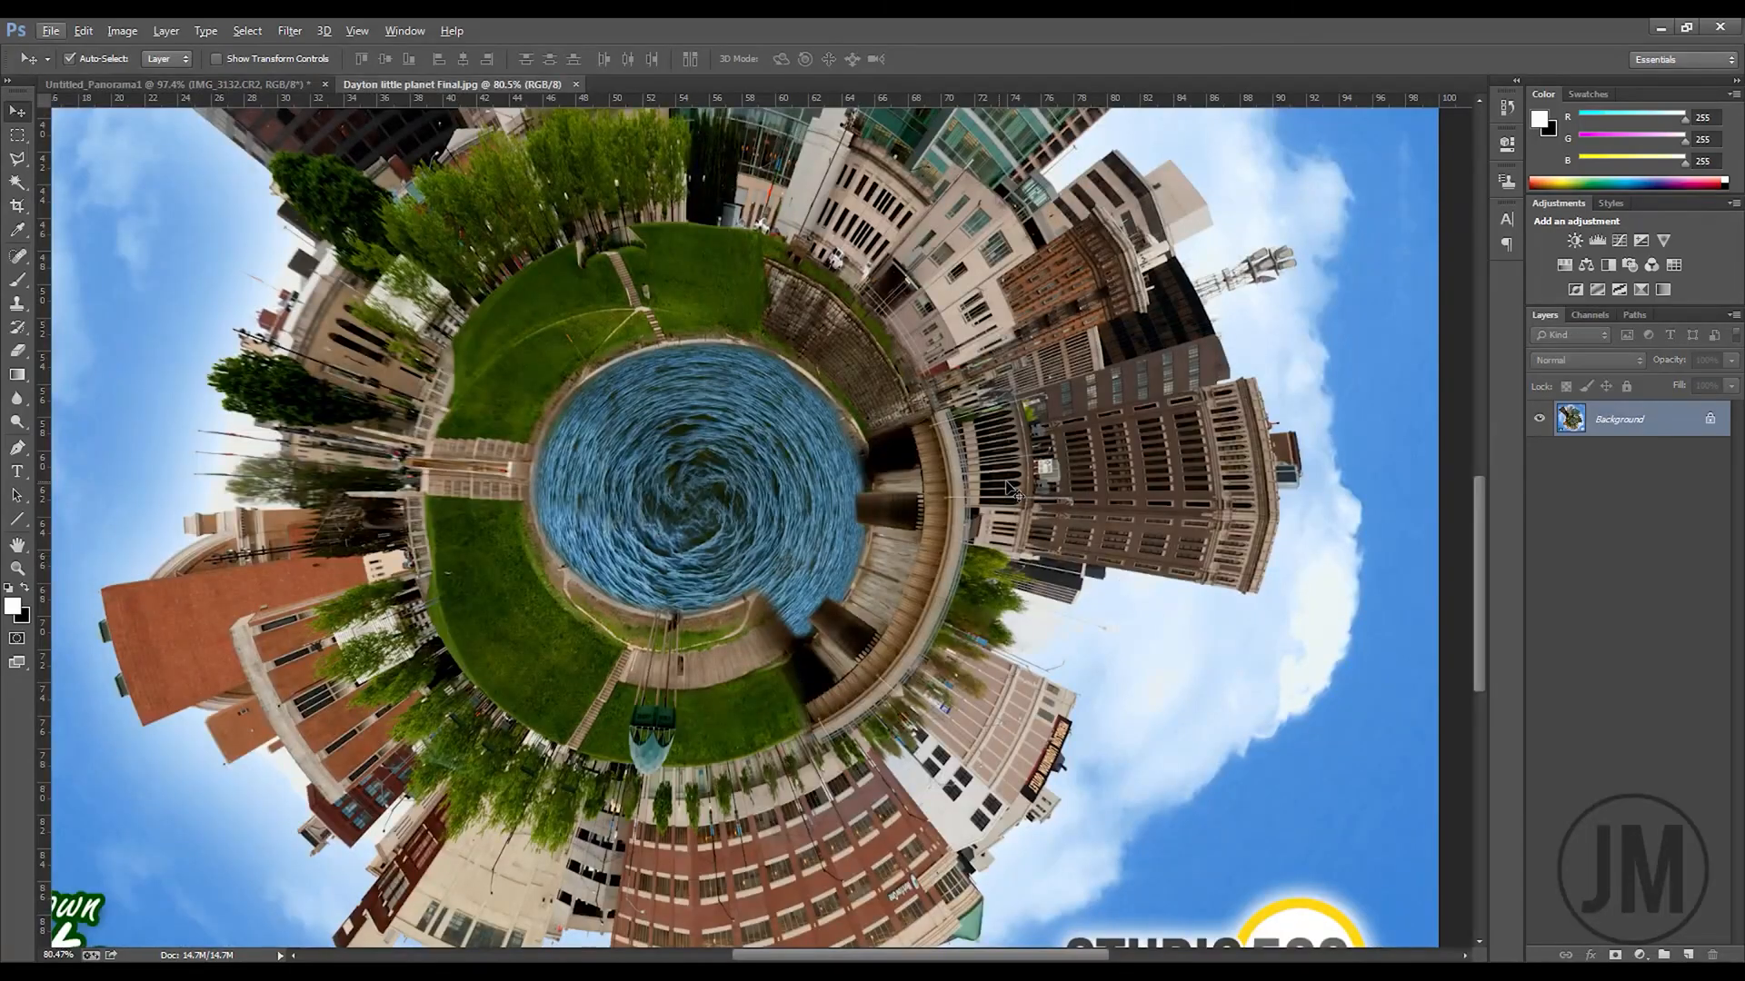
scroll(1009, 486, "down", 3)
scroll(875, 600, "up", 3)
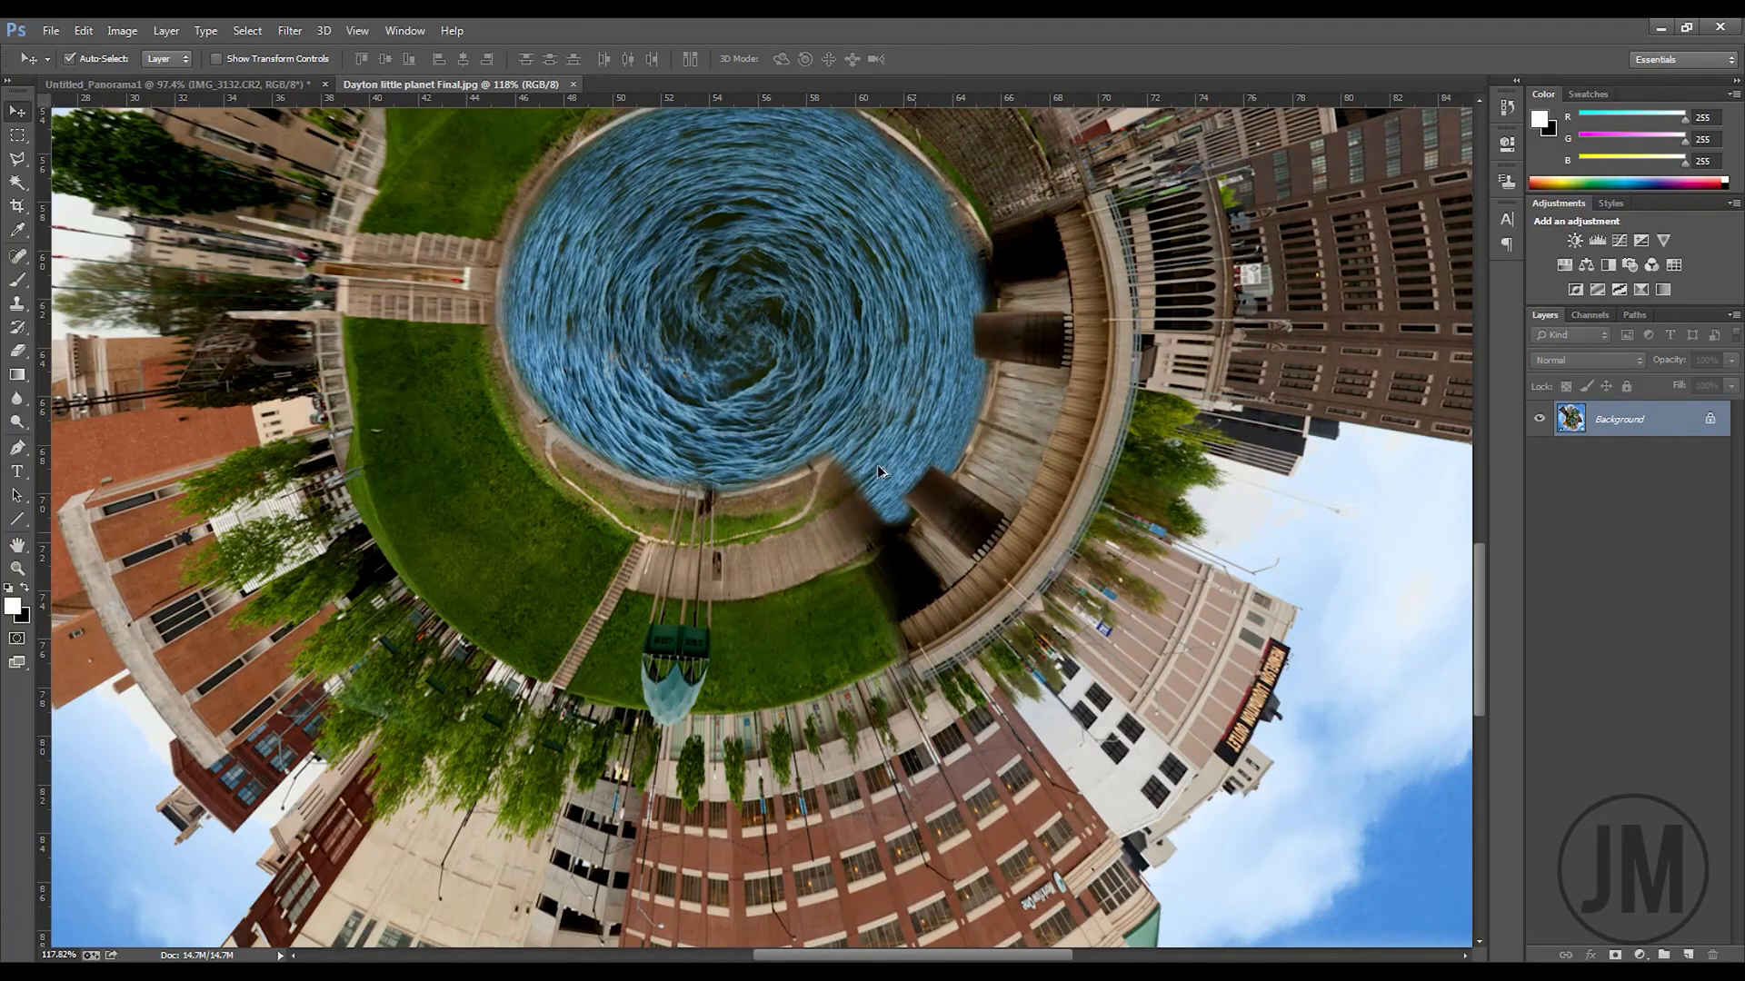
scroll(876, 464, "down", 6)
scroll(878, 462, "up", 1)
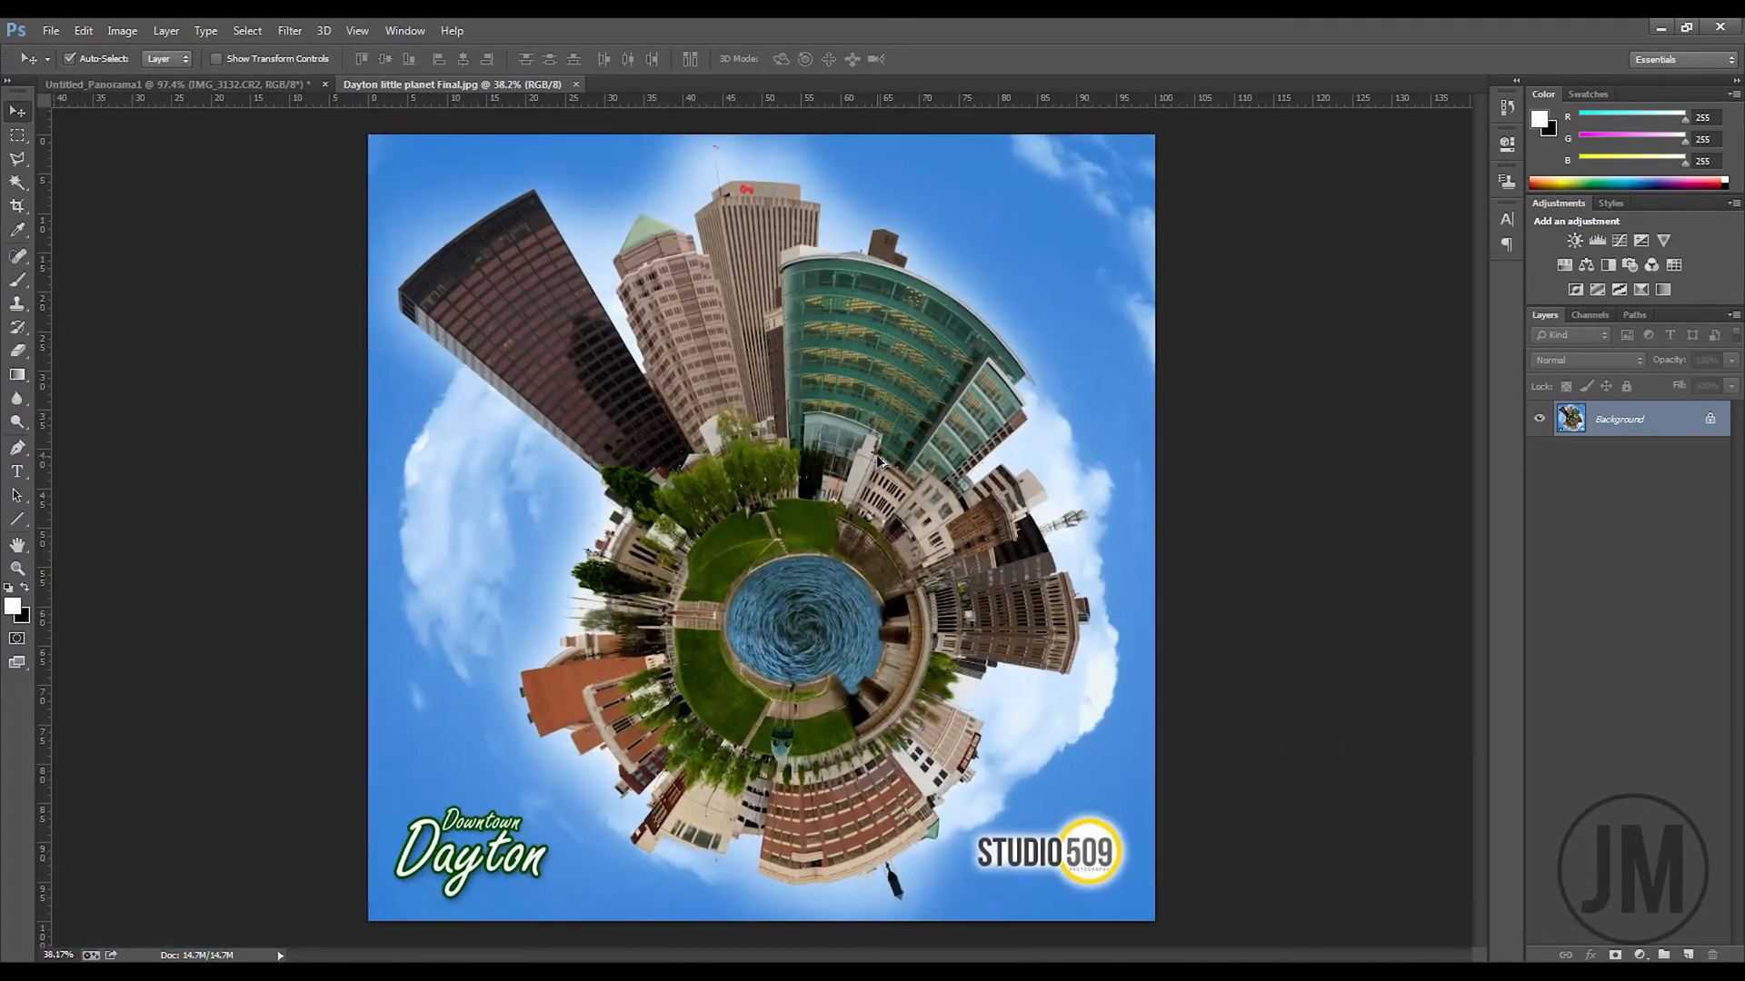